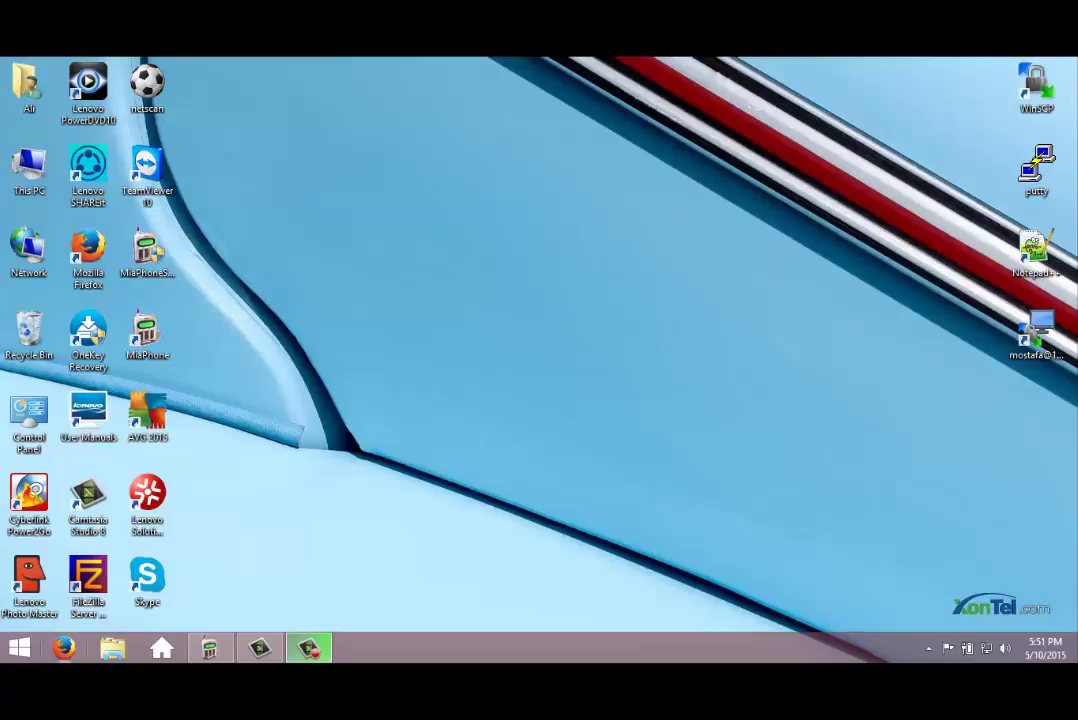
# Launch Mozilla Firefox from the taskbar.
pyautogui.press('super+1')
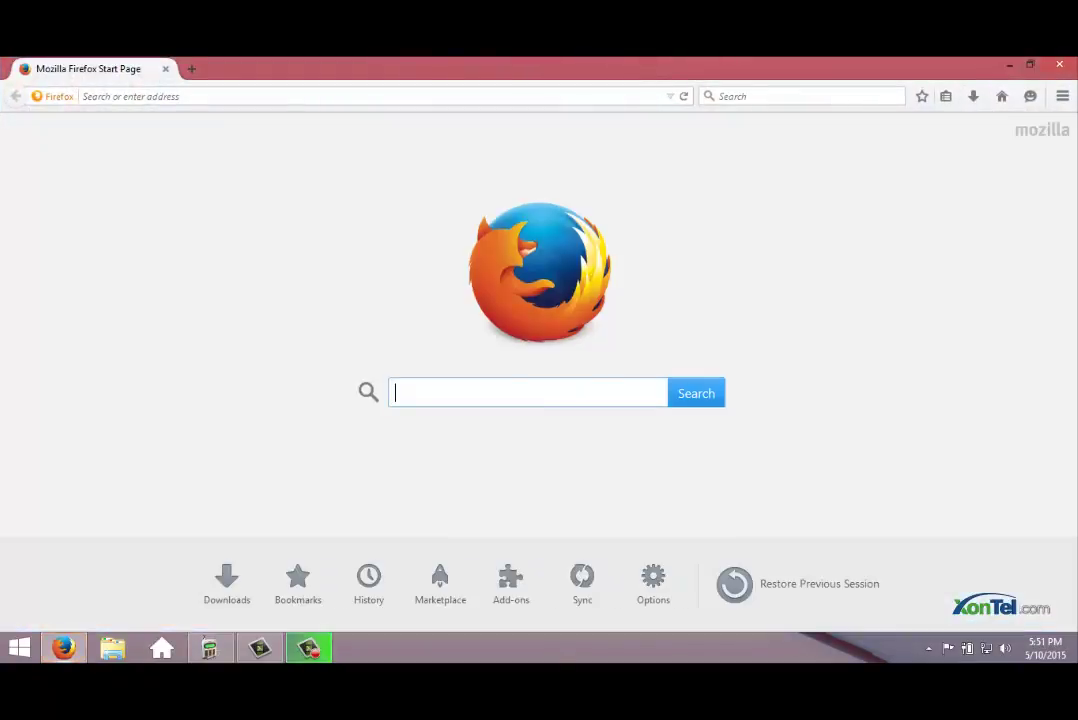
# Go to 192.168.1.150 to reach the IPBX Configuration Panel login page.
pyautogui.write('192.168.1.')
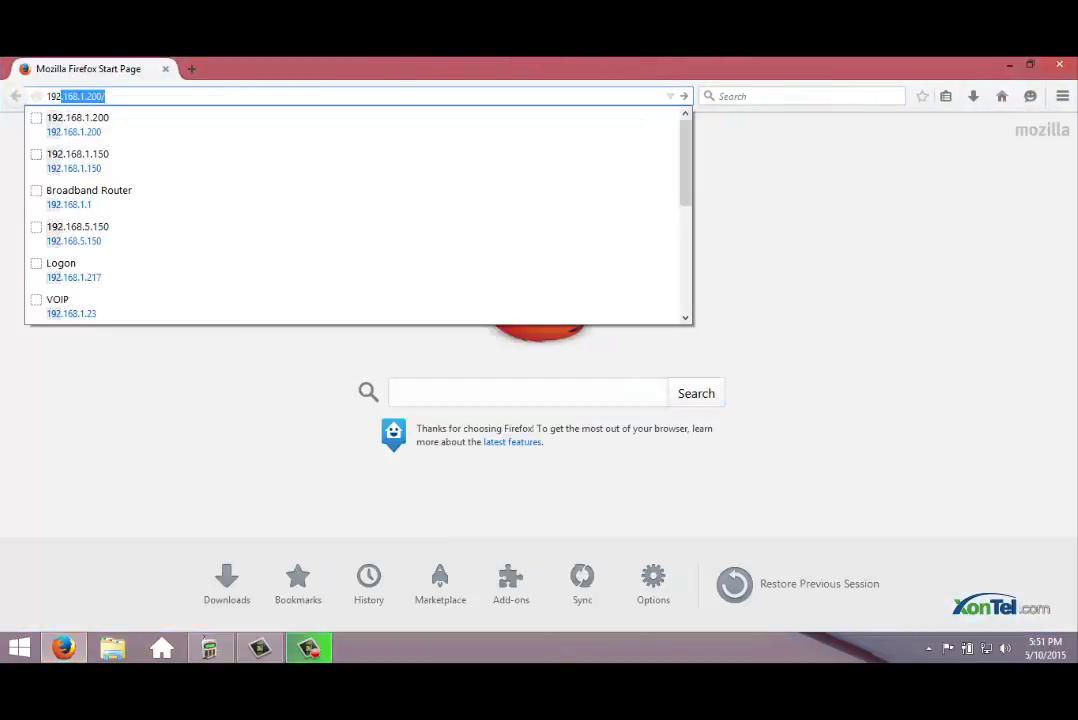
pyautogui.write('150')
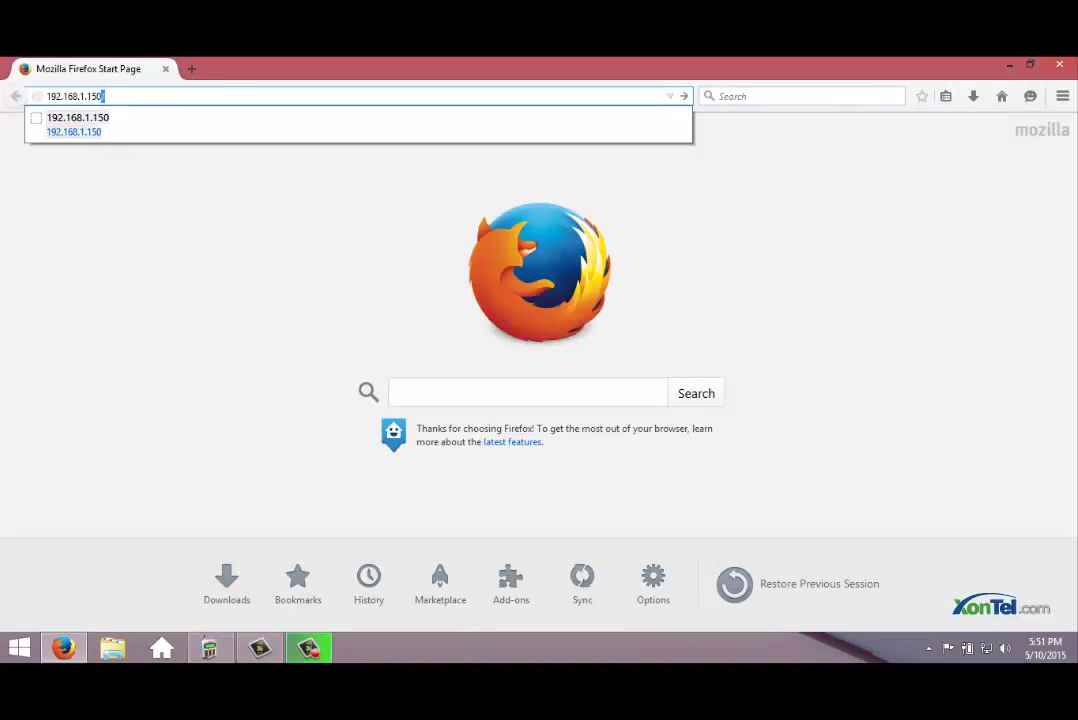
pyautogui.press('Return')
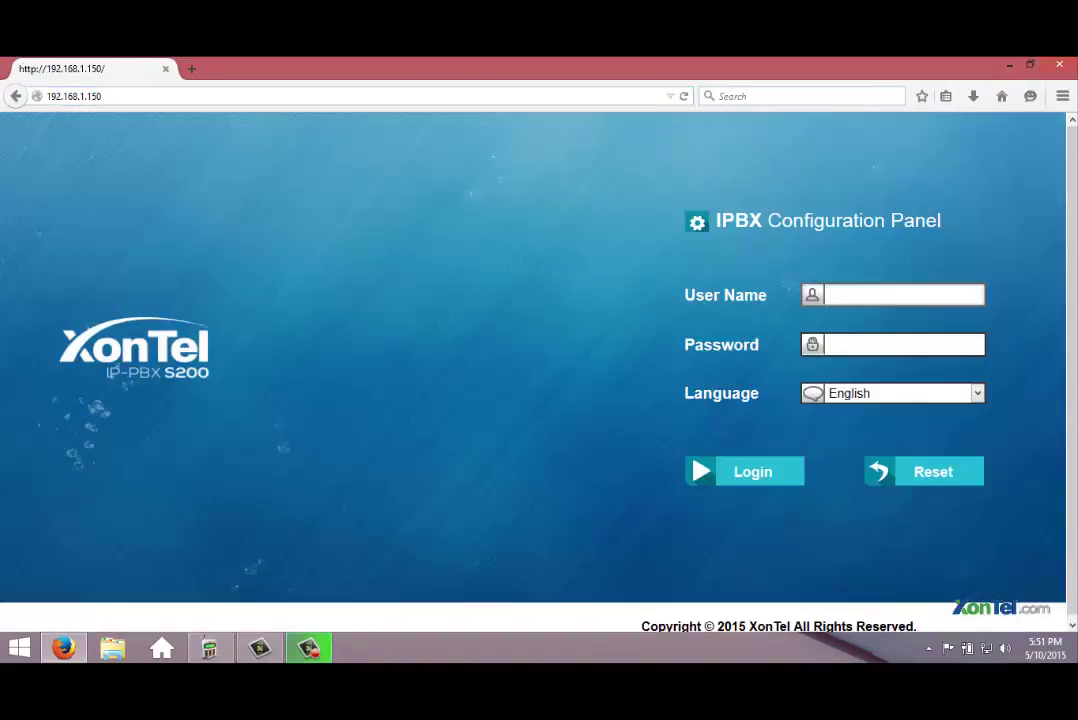
# Log in with the administrator user name and password, dismissing the save-password prompt.
pyautogui.write('admin')
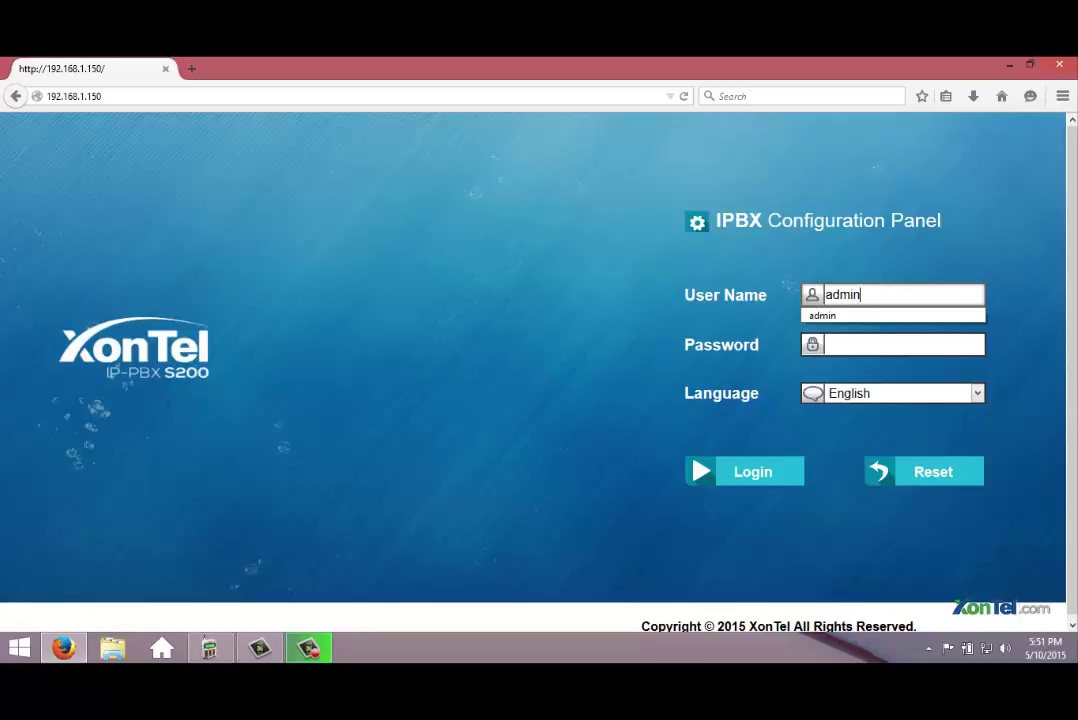
pyautogui.press('Tab')
pyautogui.press('BackSpace')
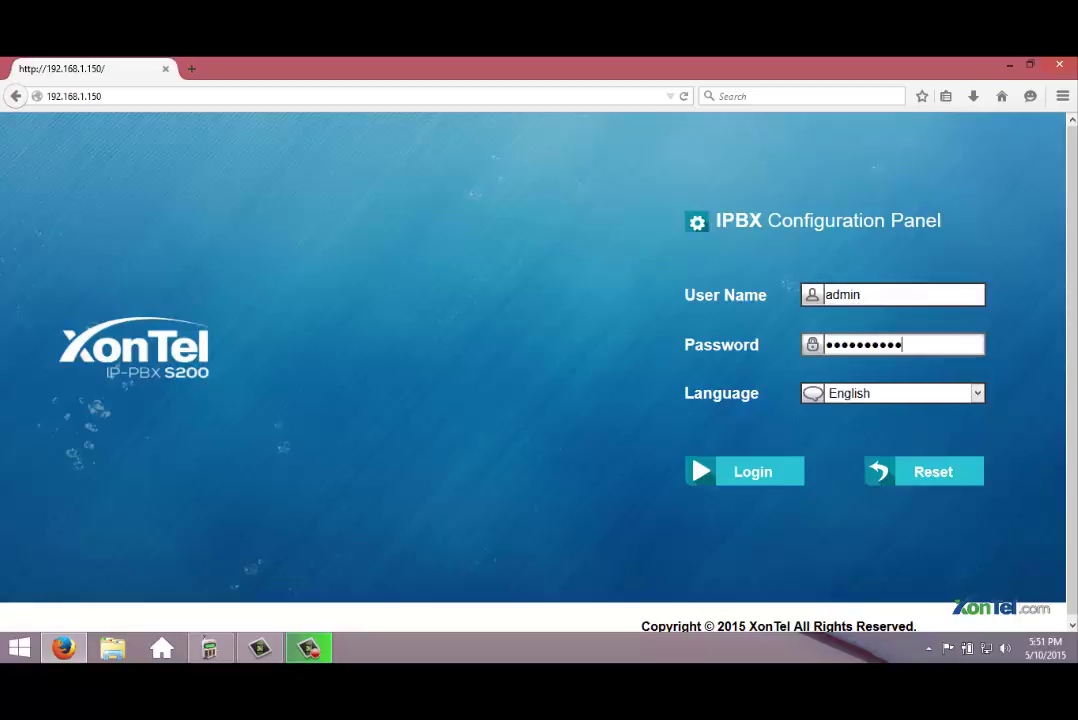
pyautogui.press('BackSpace')
pyautogui.press('BackSpace')
pyautogui.press('BackSpace')
pyautogui.press('BackSpace')
pyautogui.press('BackSpace')
pyautogui.press('BackSpace')
pyautogui.press('BackSpace')
pyautogui.press('BackSpace')
pyautogui.press('BackSpace')
pyautogui.press('BackSpace')
pyautogui.write('*********')
pyautogui.press('Return')
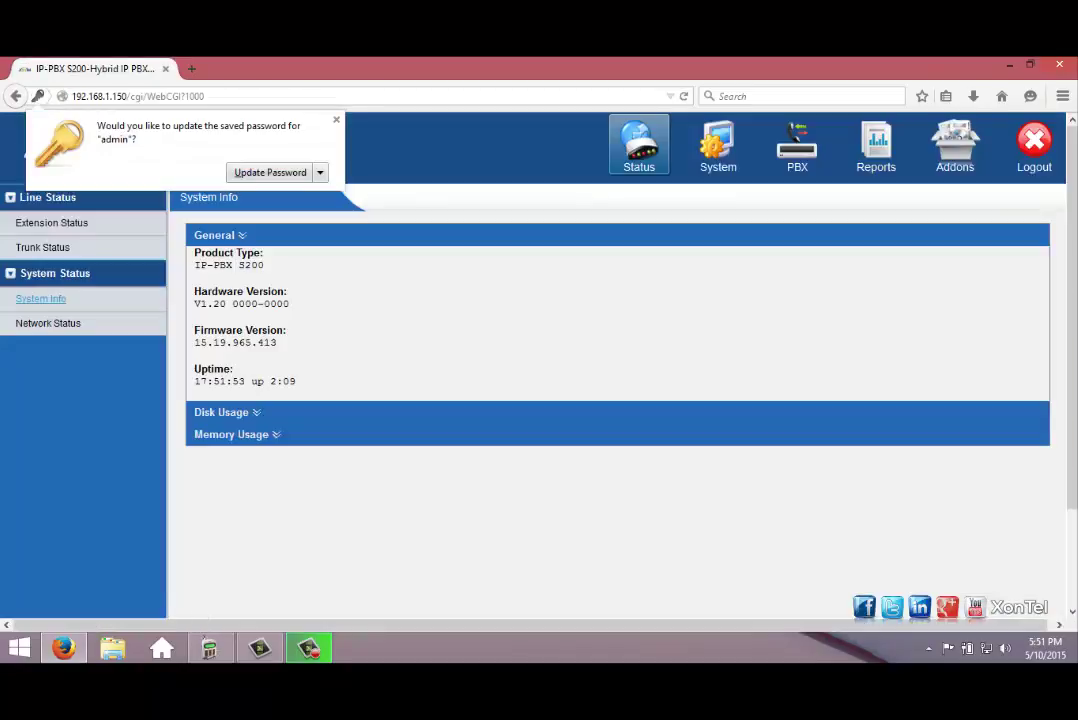
pyautogui.press('Escape')
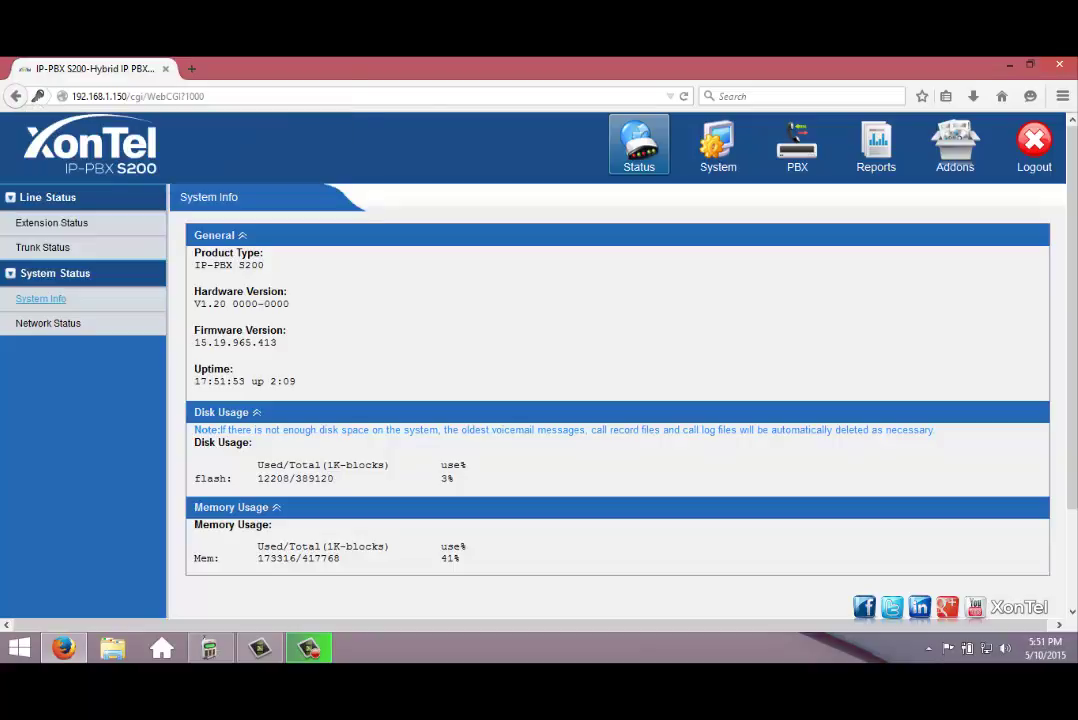
# Go to PBX > Advanced Settings > Blacklist.
pyautogui.click(797, 145)
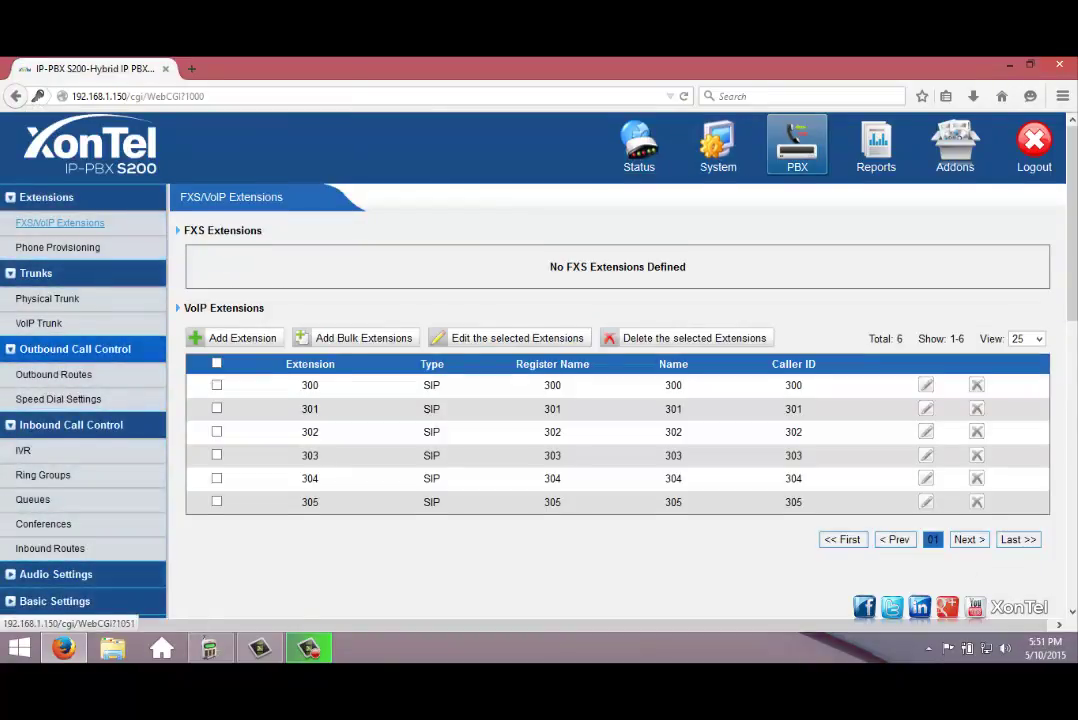
pyautogui.scroll(-3, 45, 343)
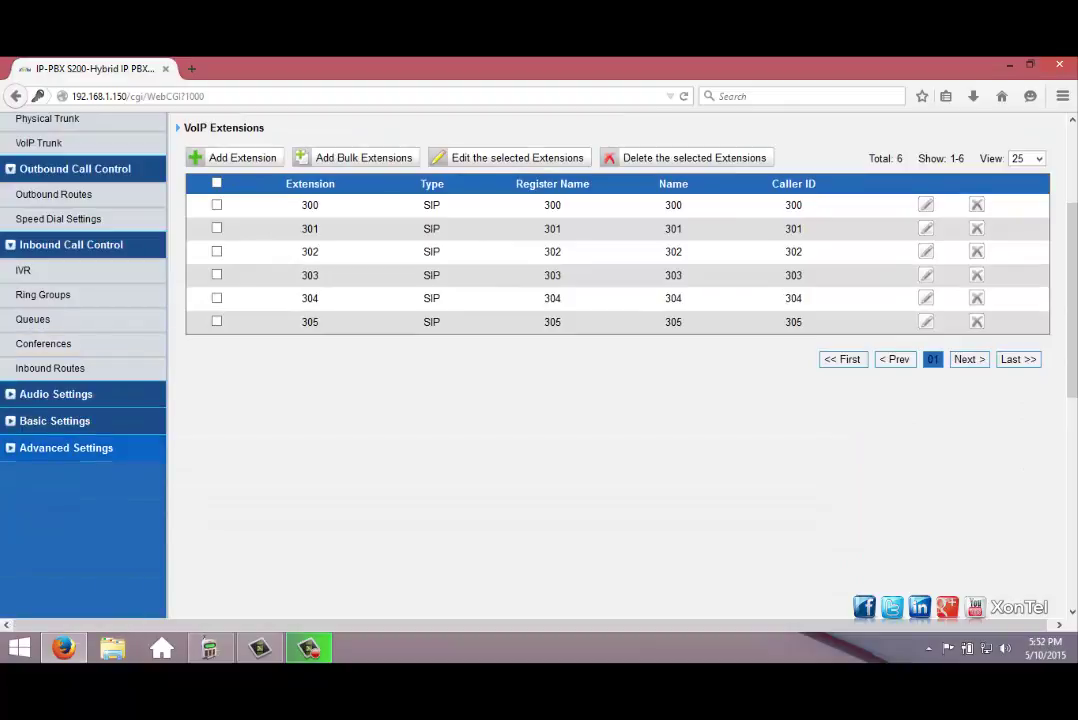
pyautogui.click(66, 447)
pyautogui.scroll(-3, 50, 462)
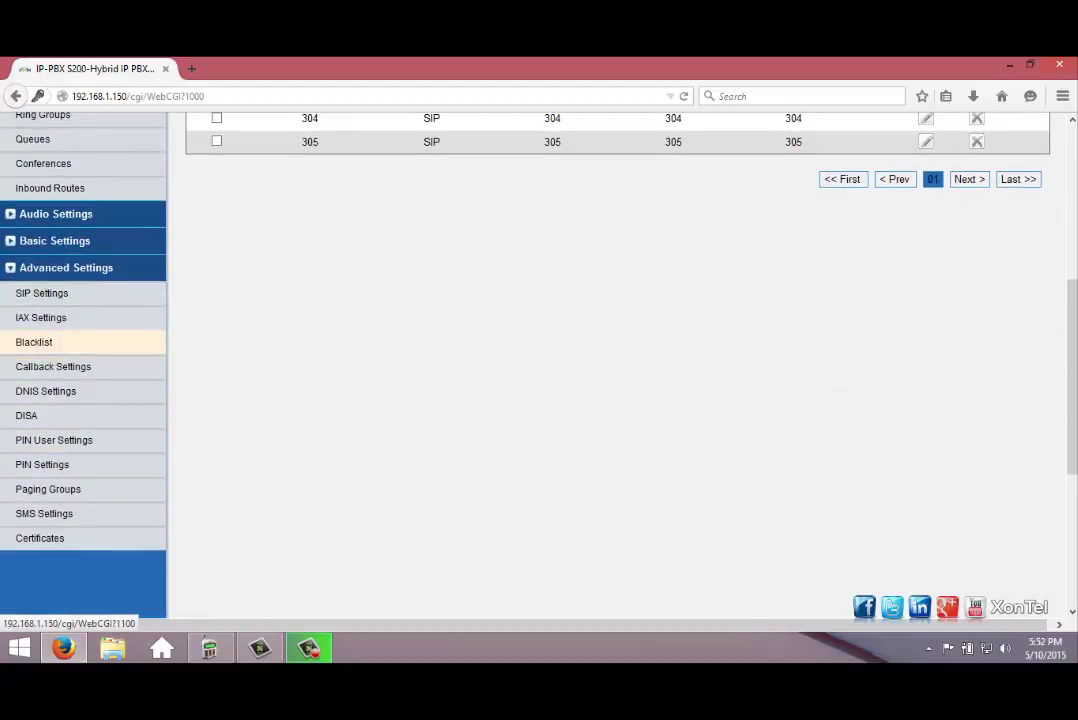
pyautogui.click(34, 342)
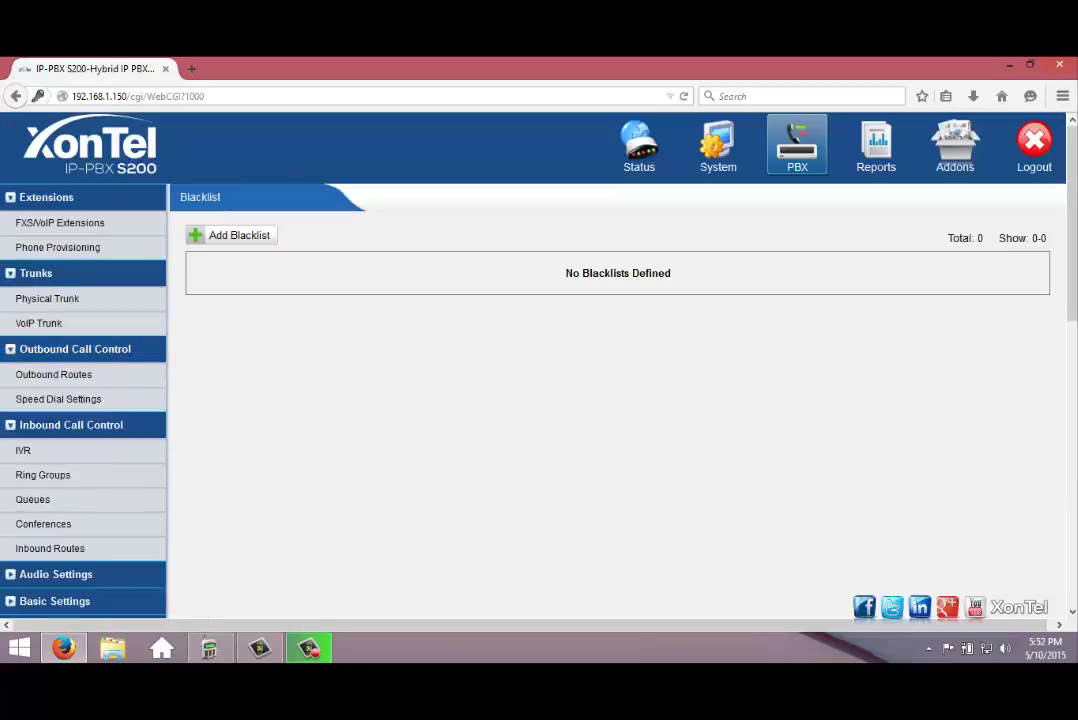
# Add 1808080 to the blacklist with type Outbound and save it.
pyautogui.click(230, 235)
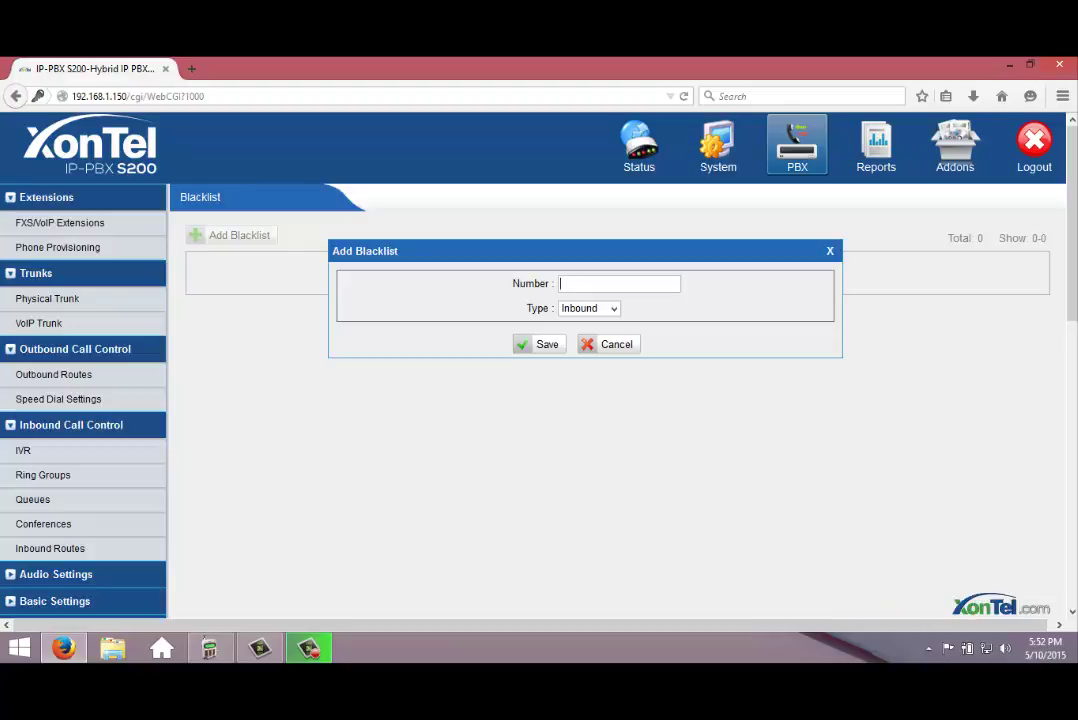
pyautogui.write('1808080')
pyautogui.click(613, 308)
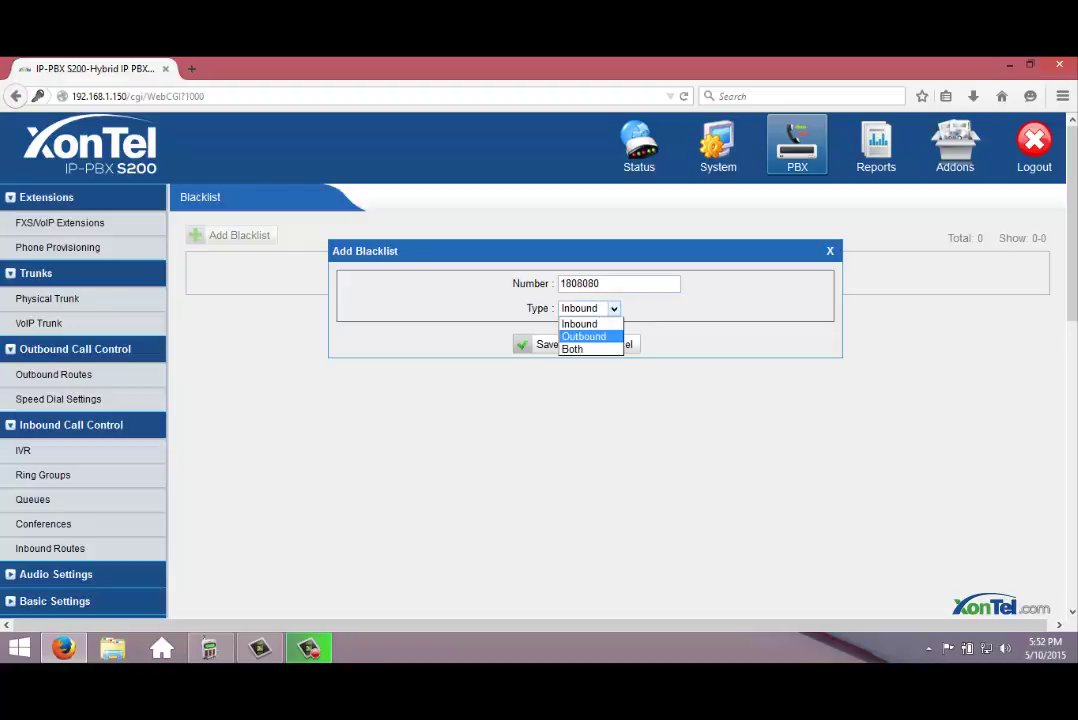
pyautogui.click(584, 336)
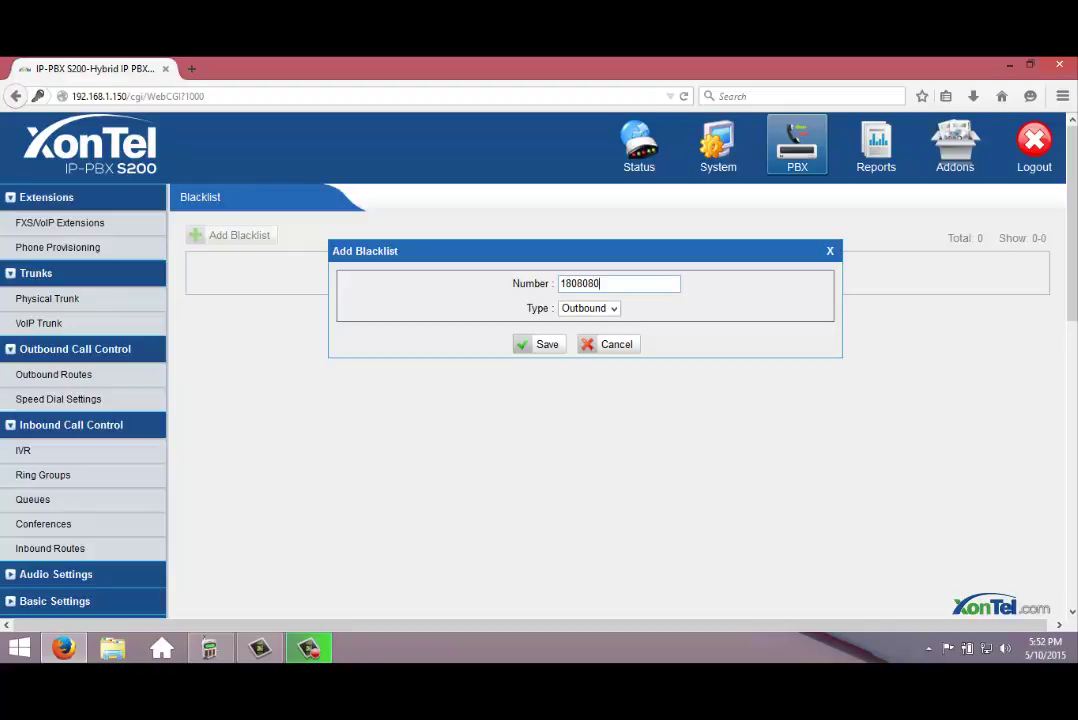
pyautogui.hotkey('shift', 'Tab')
pyautogui.press('Tab')
pyautogui.hotkey('alt', 'Down')
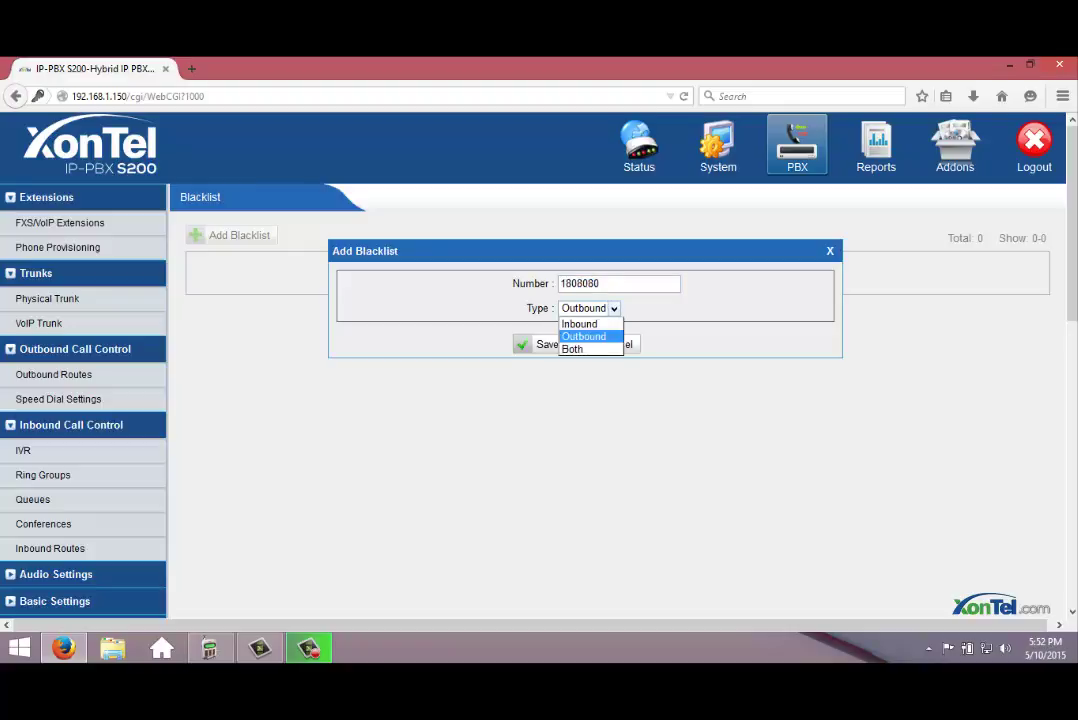
pyautogui.press('Return')
pyautogui.press('Return')
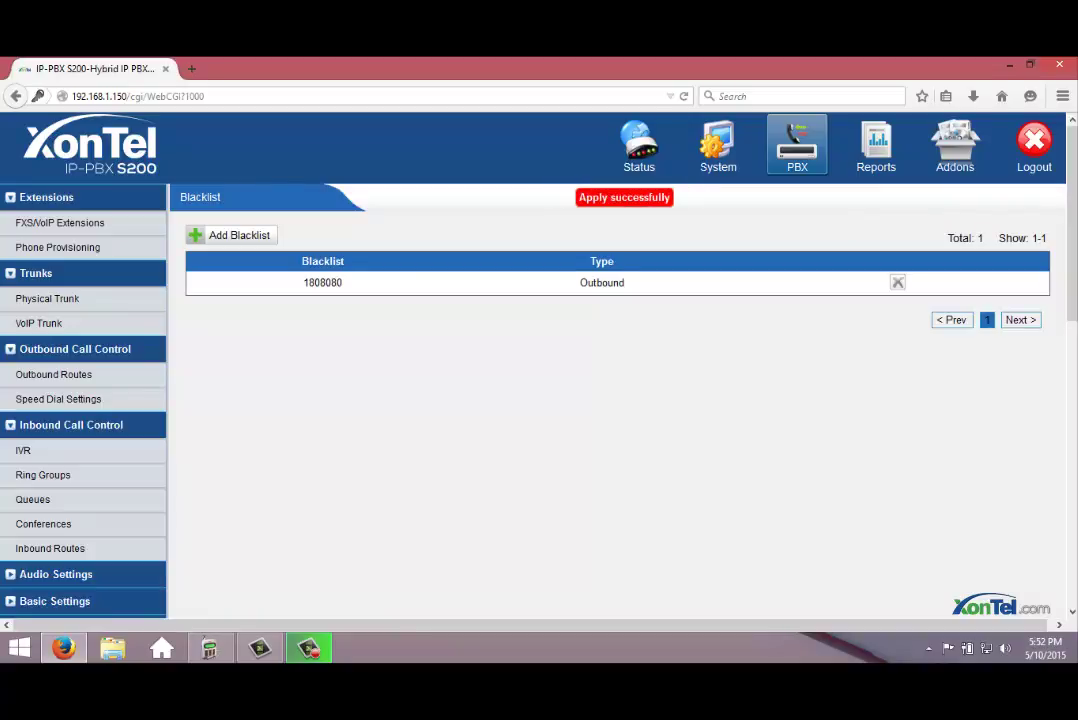
pyautogui.press('Return')
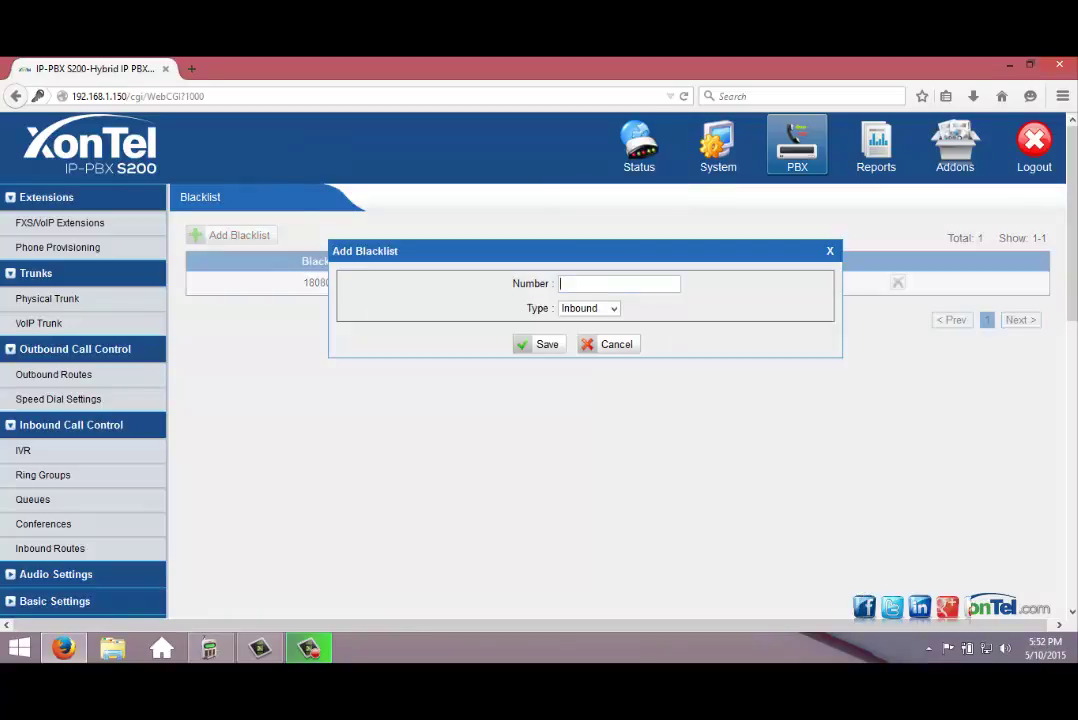
# Blacklist 180000 with type Inbound, save it, and apply the changes.
pyautogui.press('Down')
pyautogui.press('Escape')
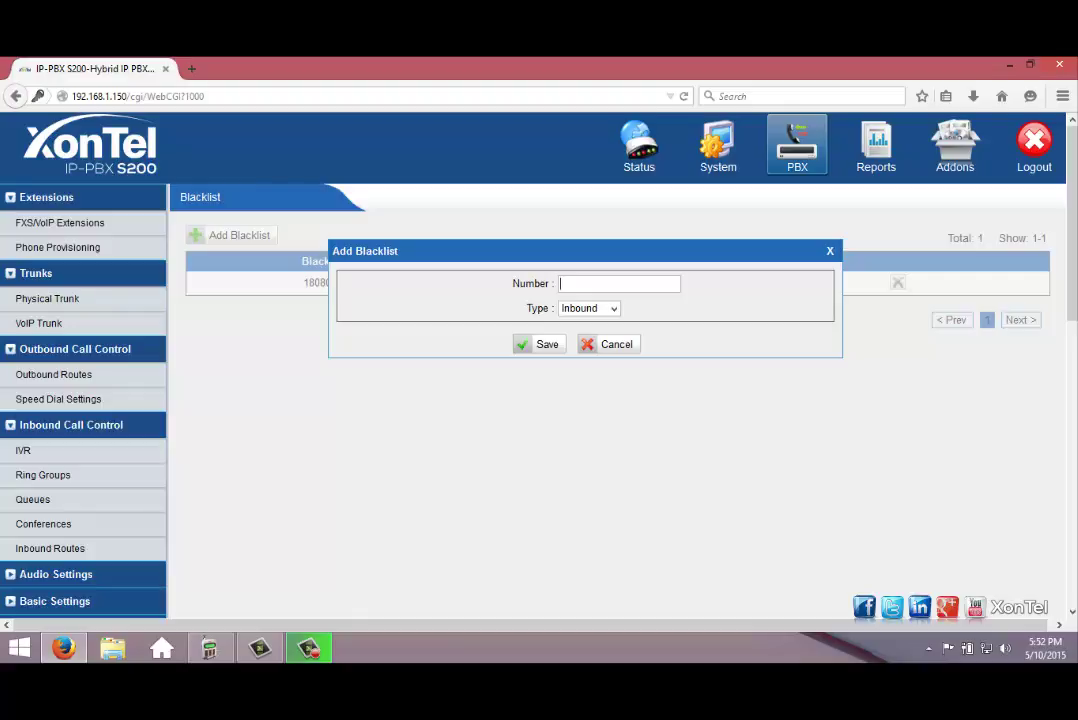
pyautogui.write('180')
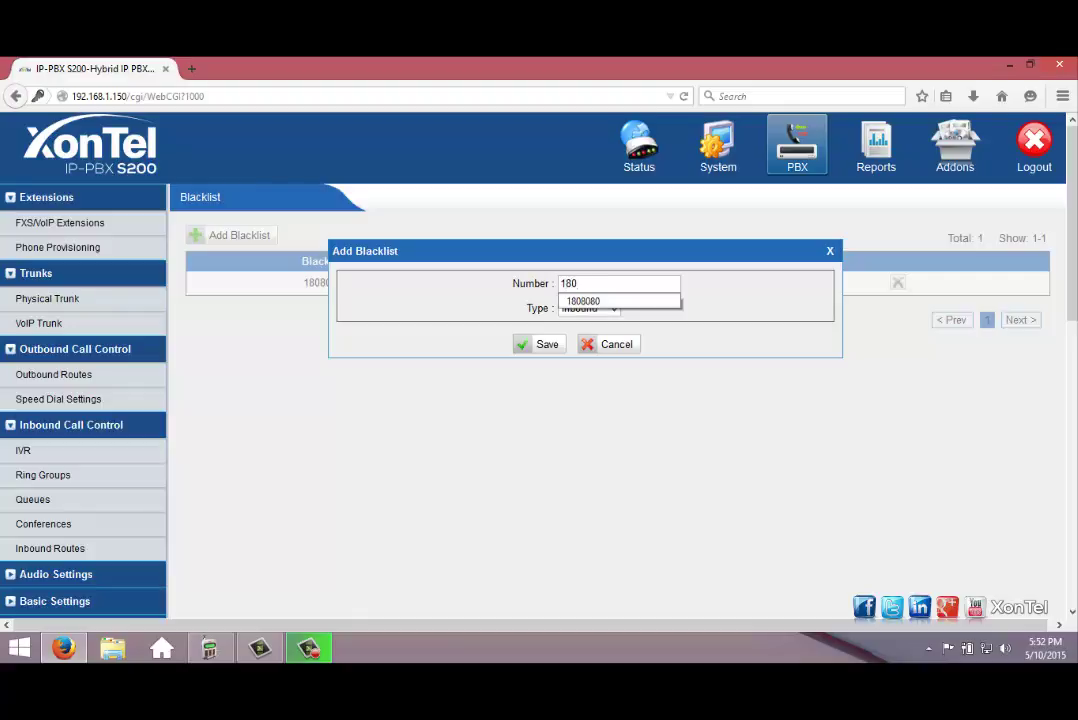
pyautogui.write('000')
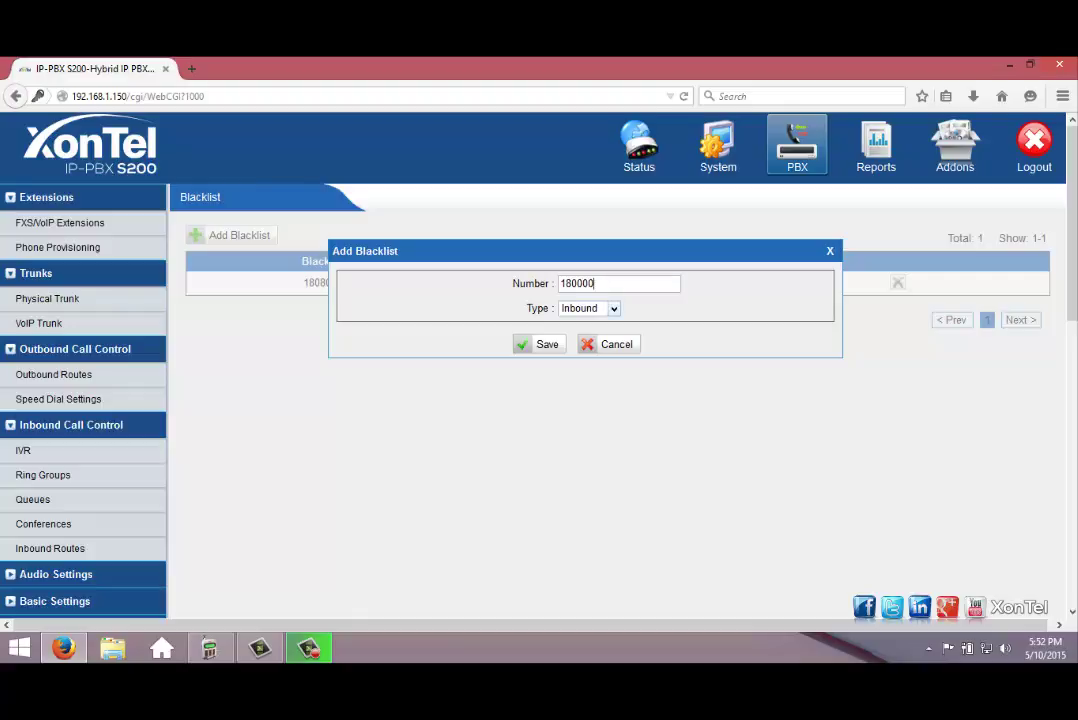
pyautogui.click(589, 308)
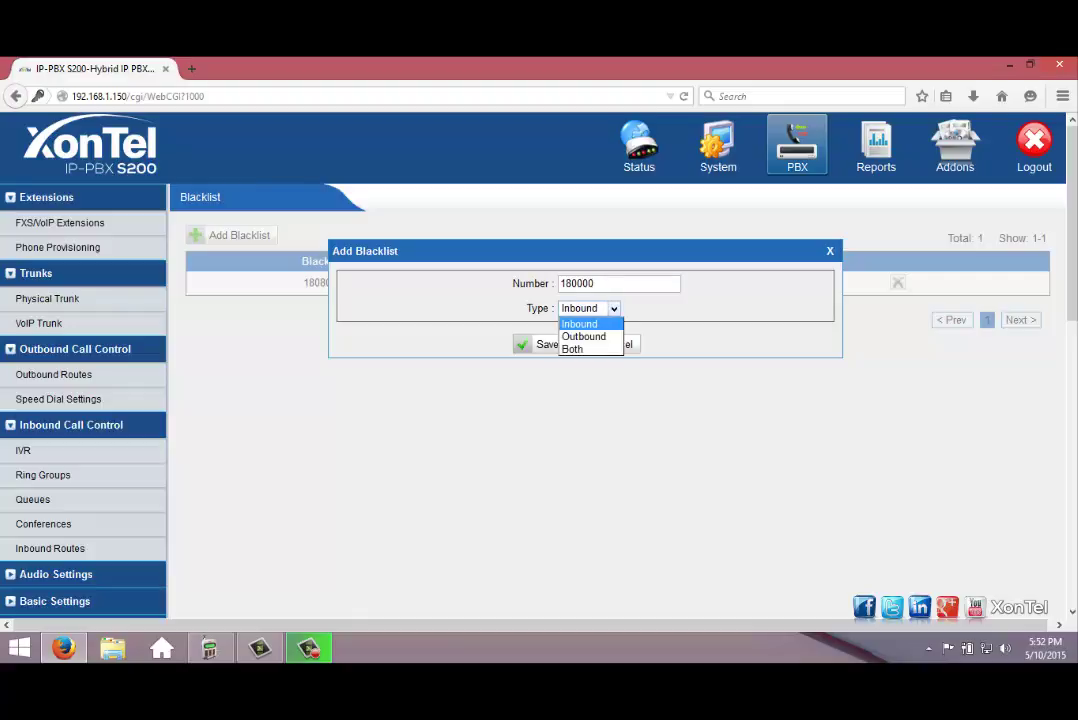
pyautogui.click(580, 324)
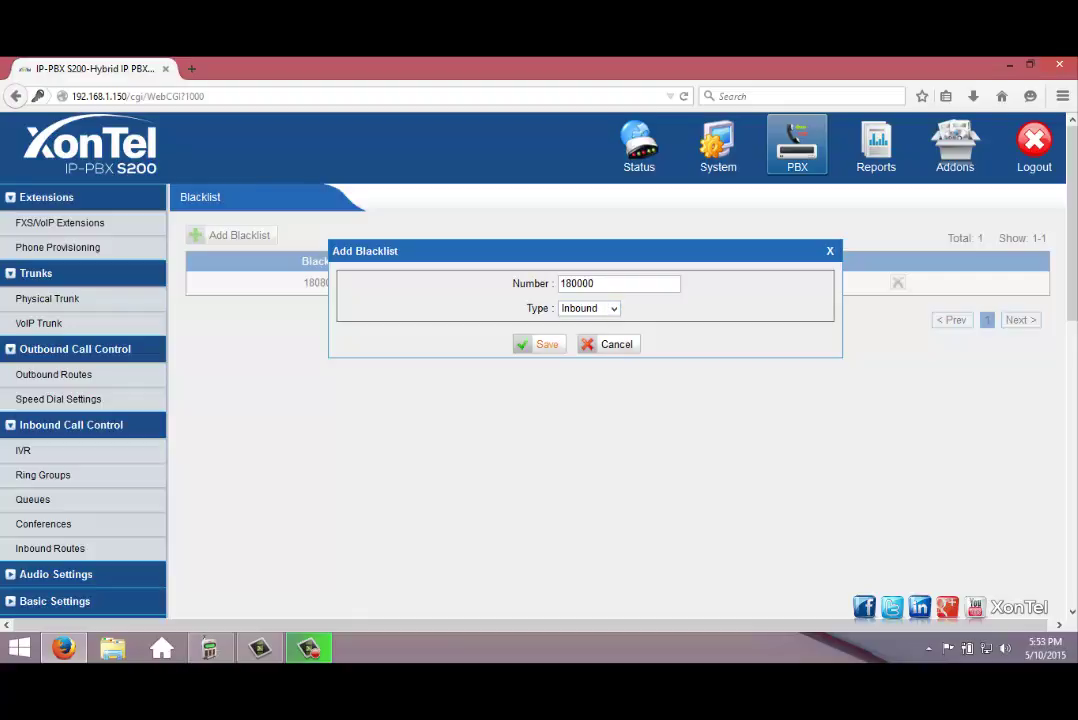
pyautogui.click(545, 344)
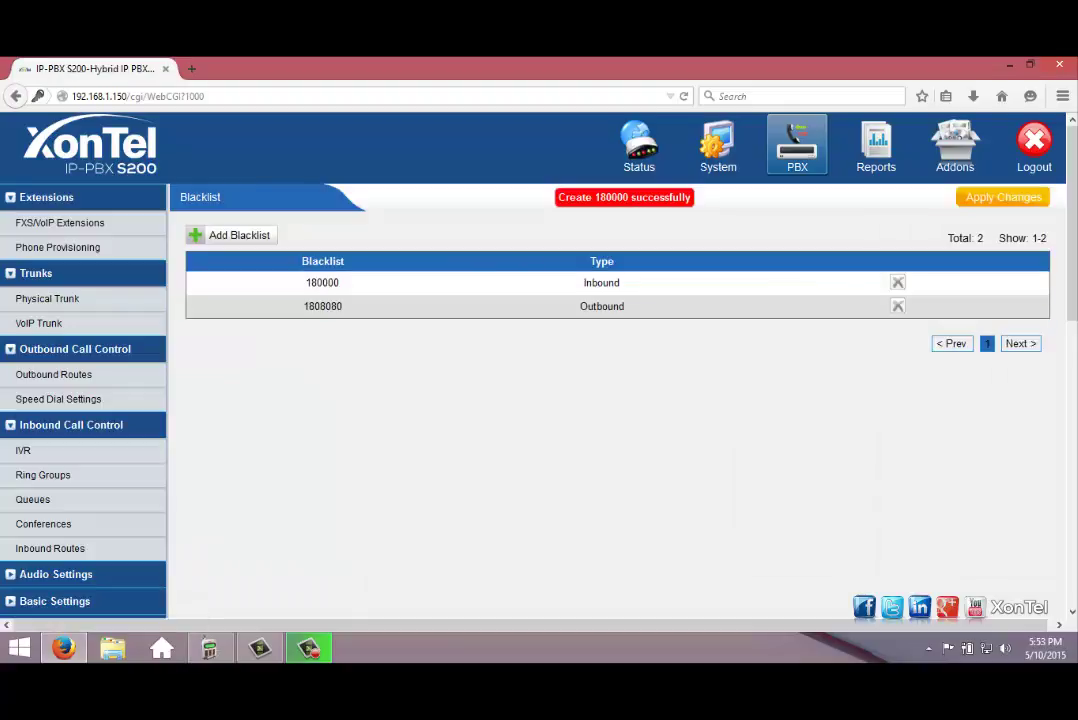
pyautogui.click(1003, 197)
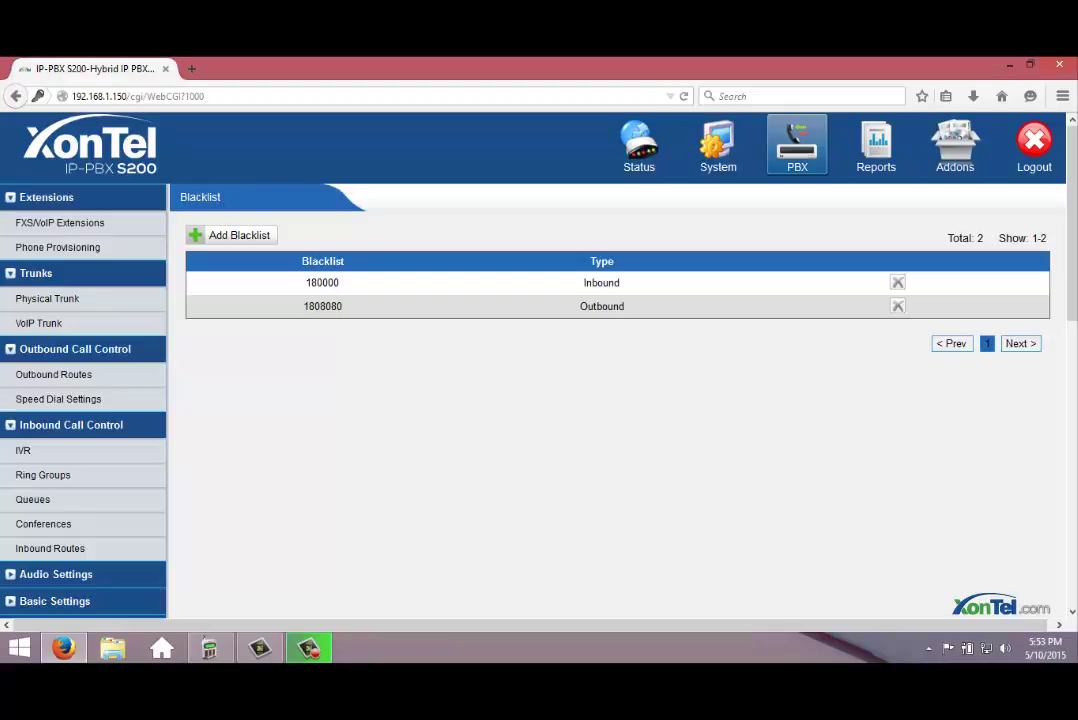
pyautogui.scroll(-3, 539, 370)
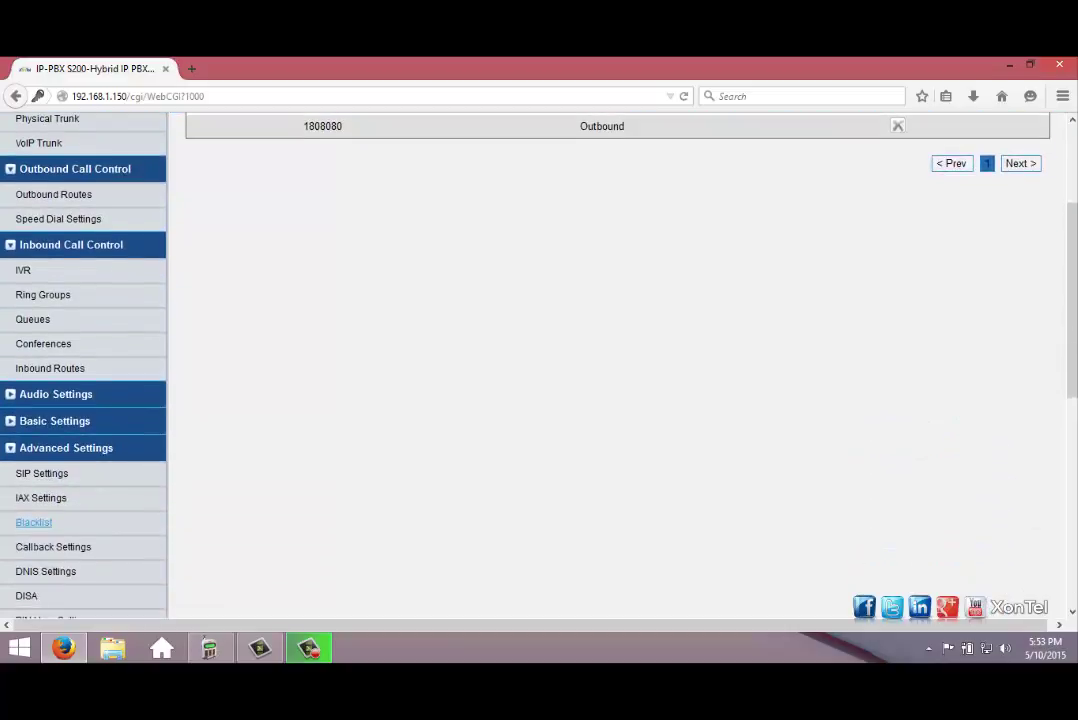
pyautogui.scroll(3, 539, 370)
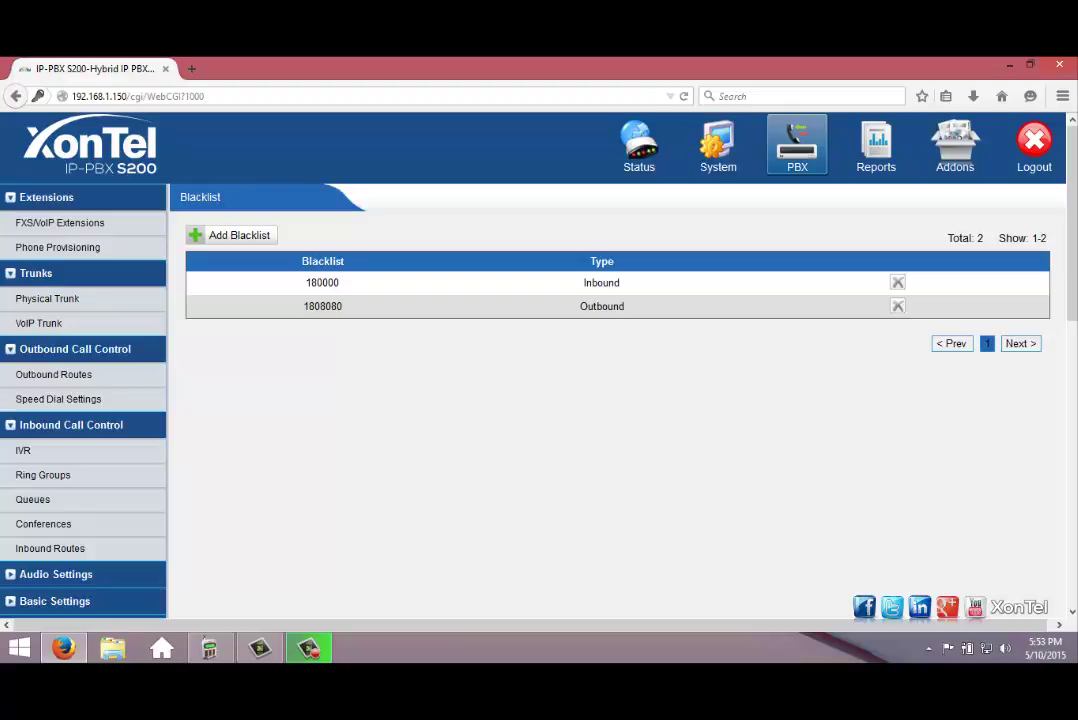
pyautogui.scroll(-3, 620, 400)
pyautogui.scroll(-2, 620, 400)
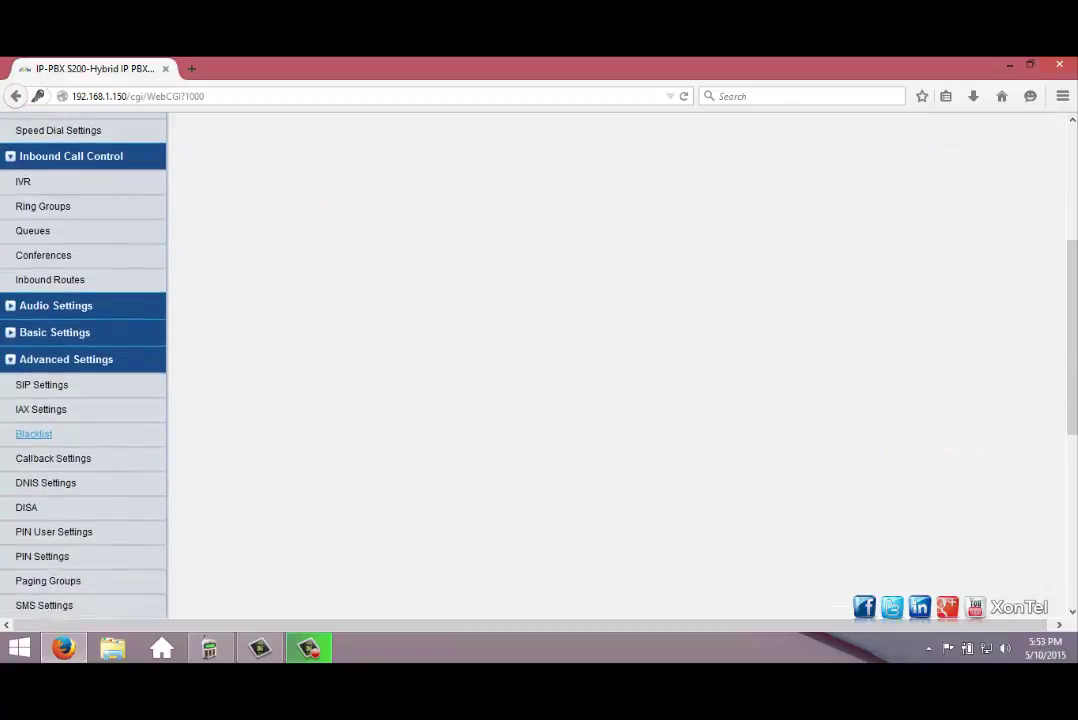
pyautogui.scroll(2, 620, 400)
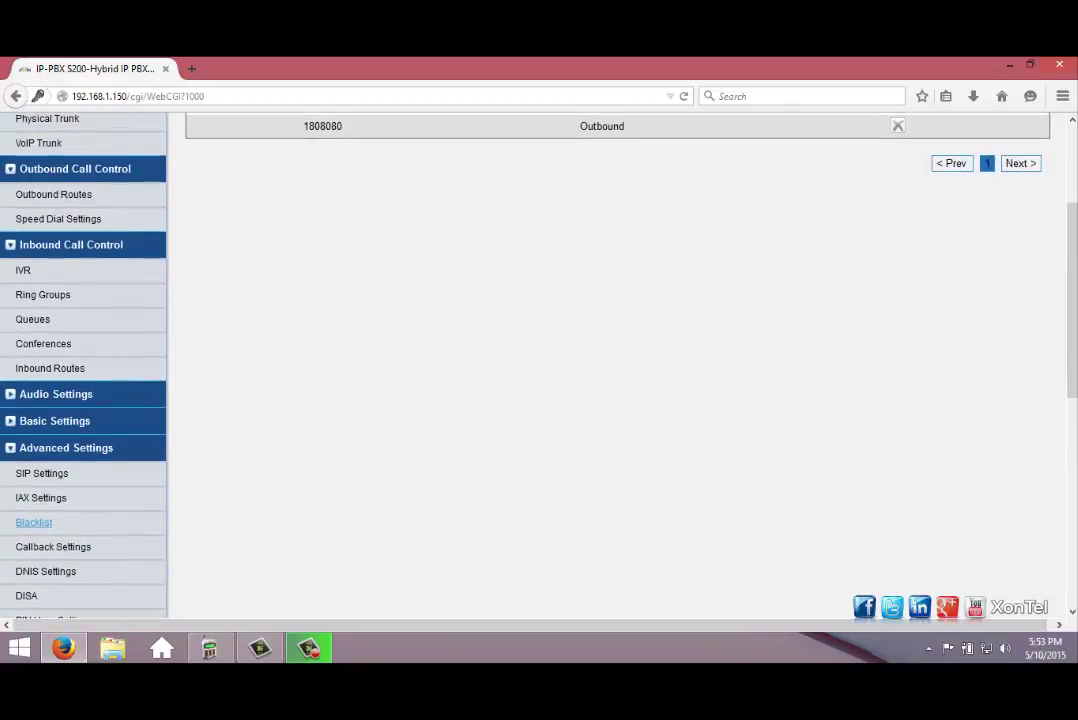
pyautogui.scroll(2, 620, 400)
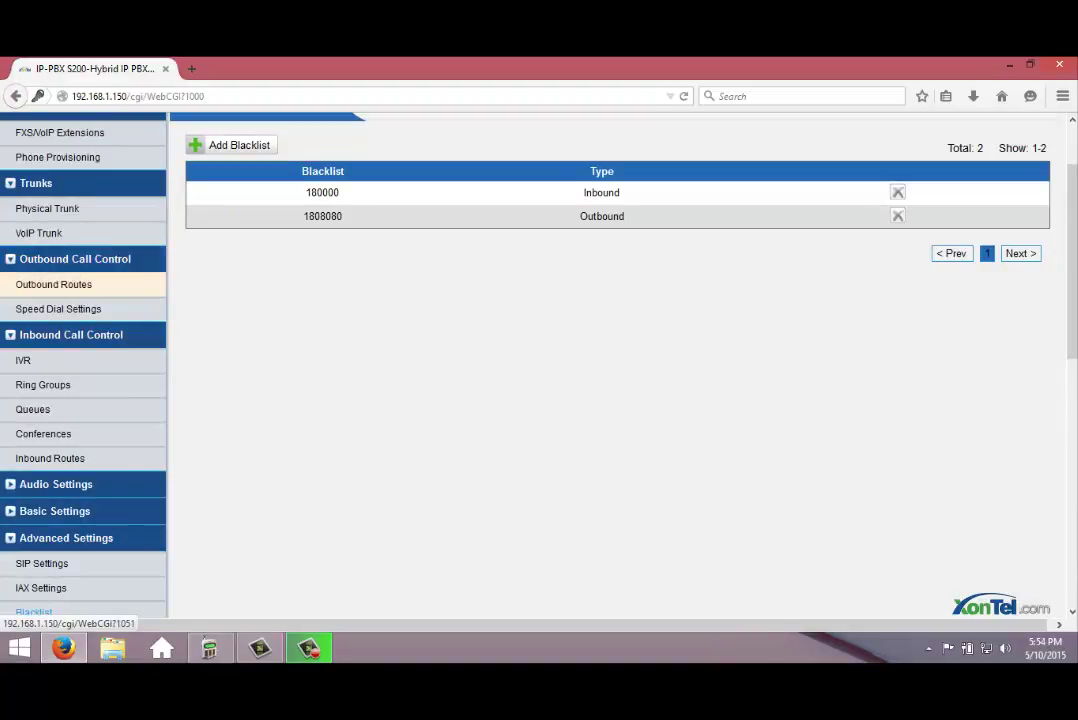
# Create a new outbound route and enter toKuwait as its Route Name.
pyautogui.click(53, 284)
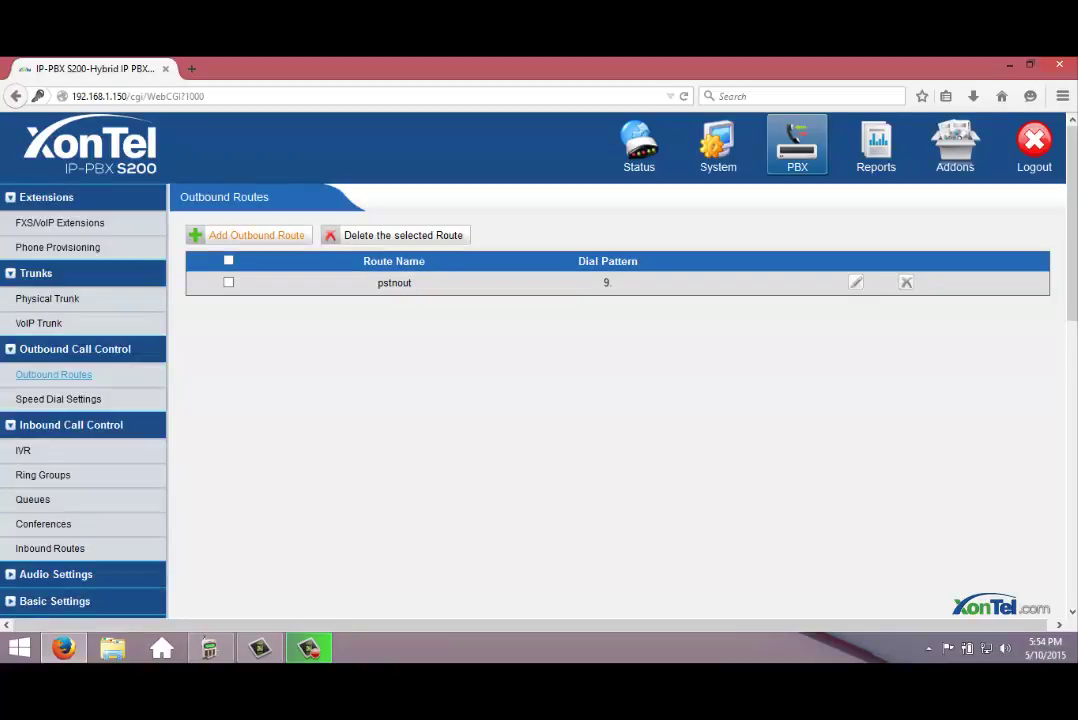
pyautogui.click(252, 235)
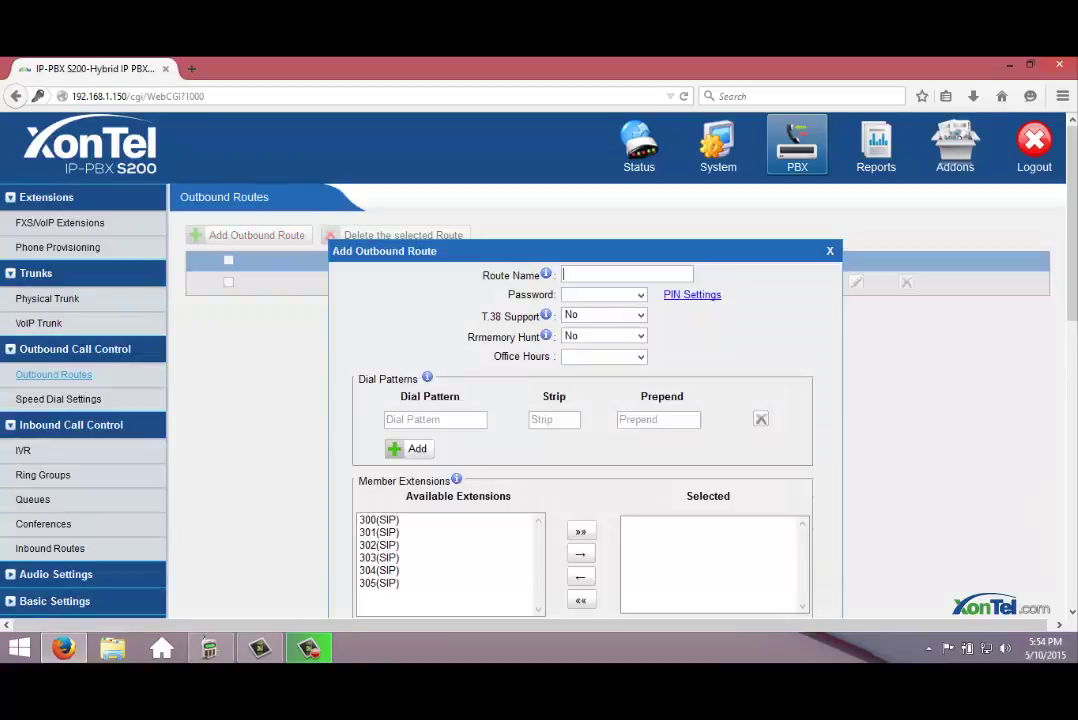
pyautogui.scroll(-2, 585, 400)
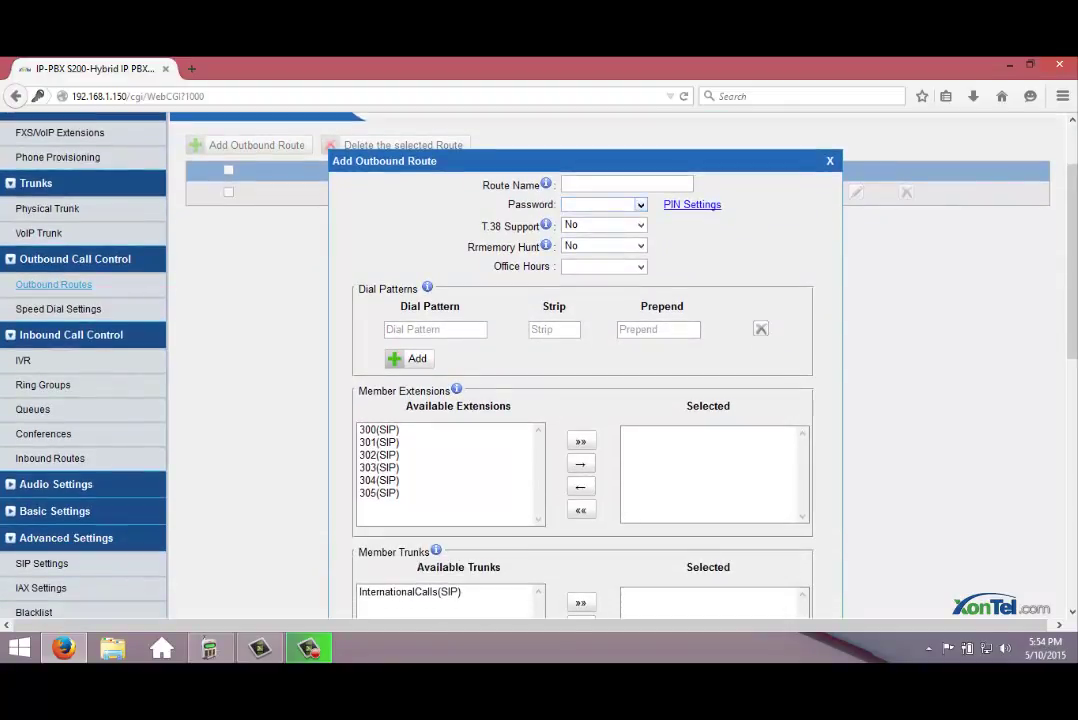
pyautogui.press('Return')
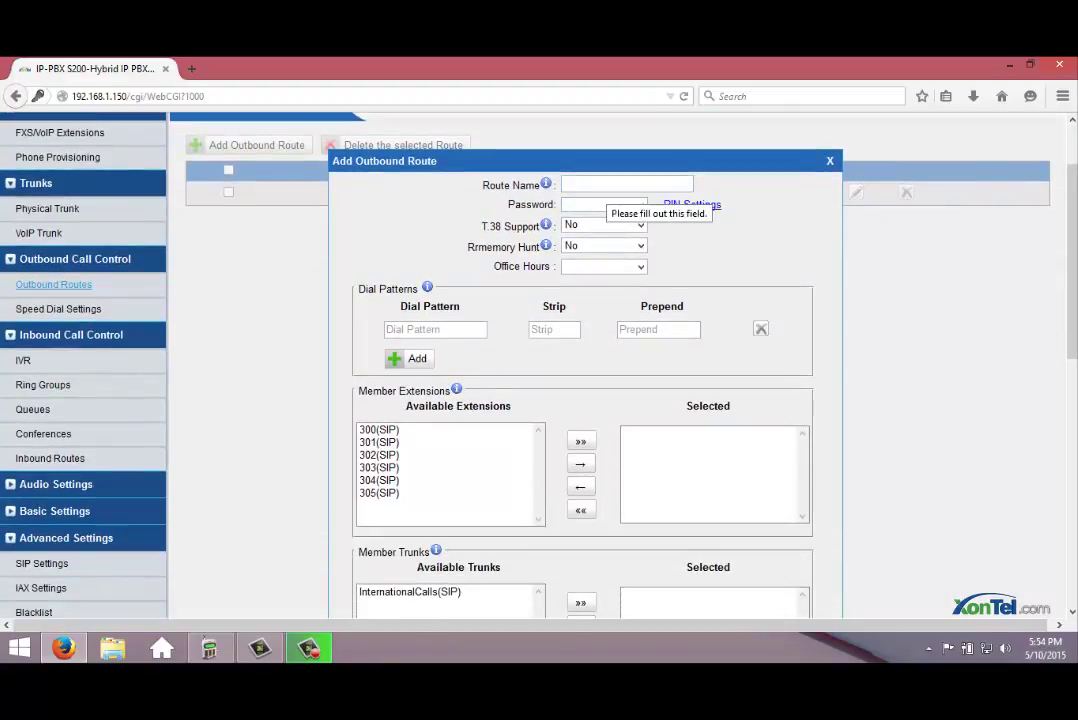
pyautogui.write('to')
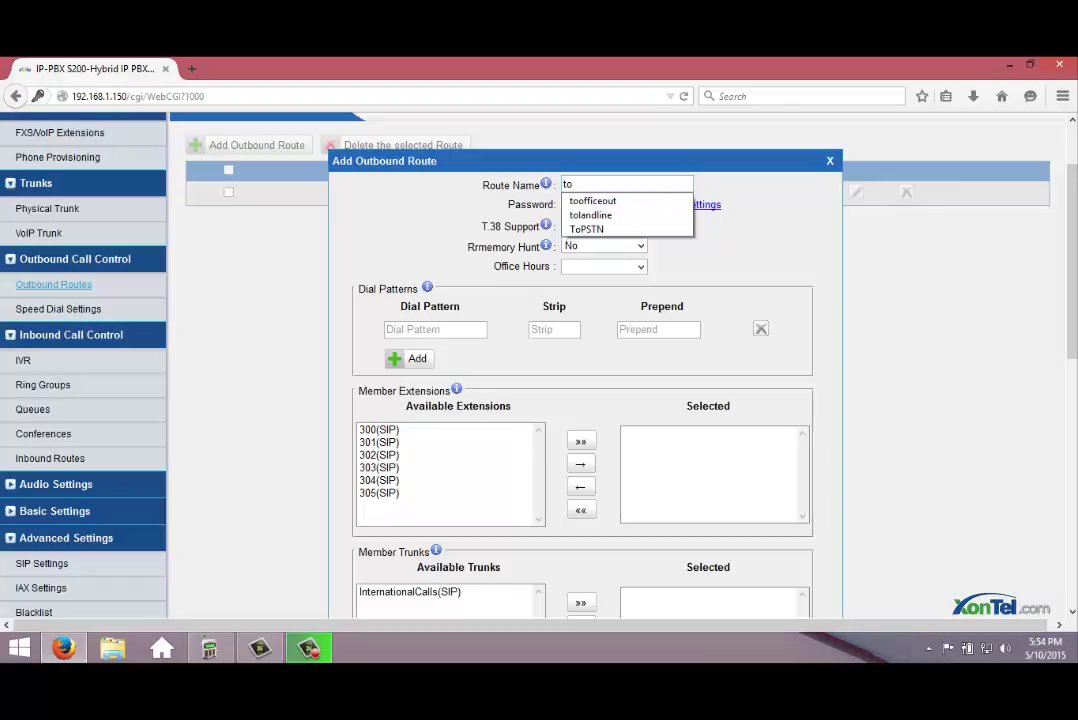
pyautogui.write('Kuwait')
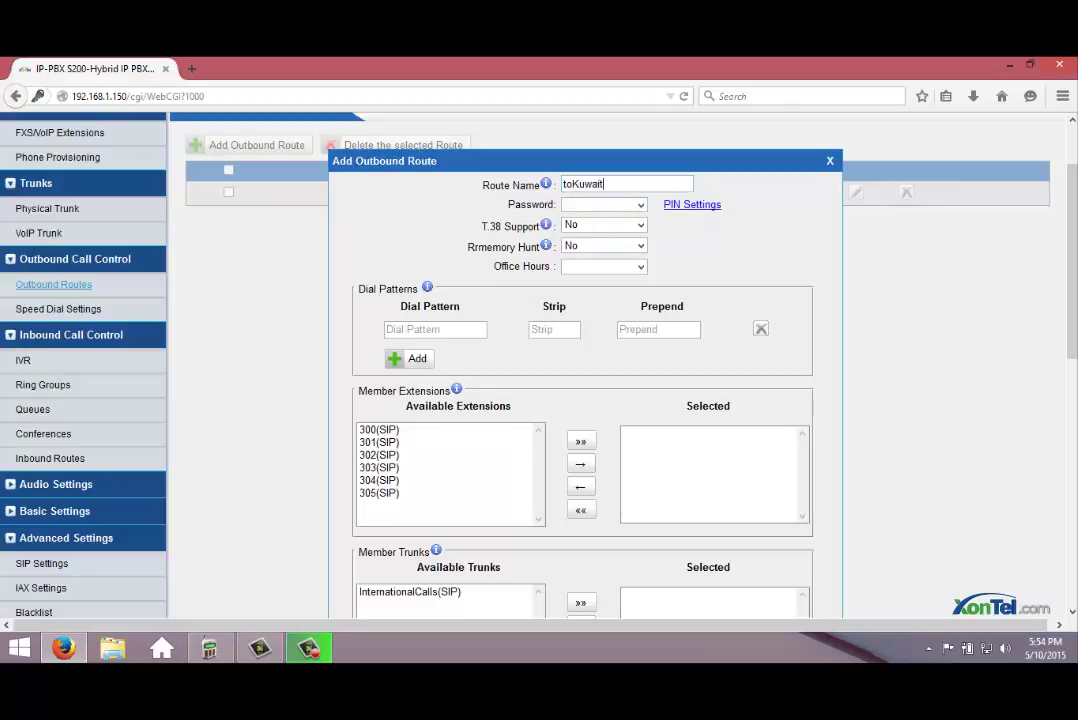
pyautogui.press('Tab')
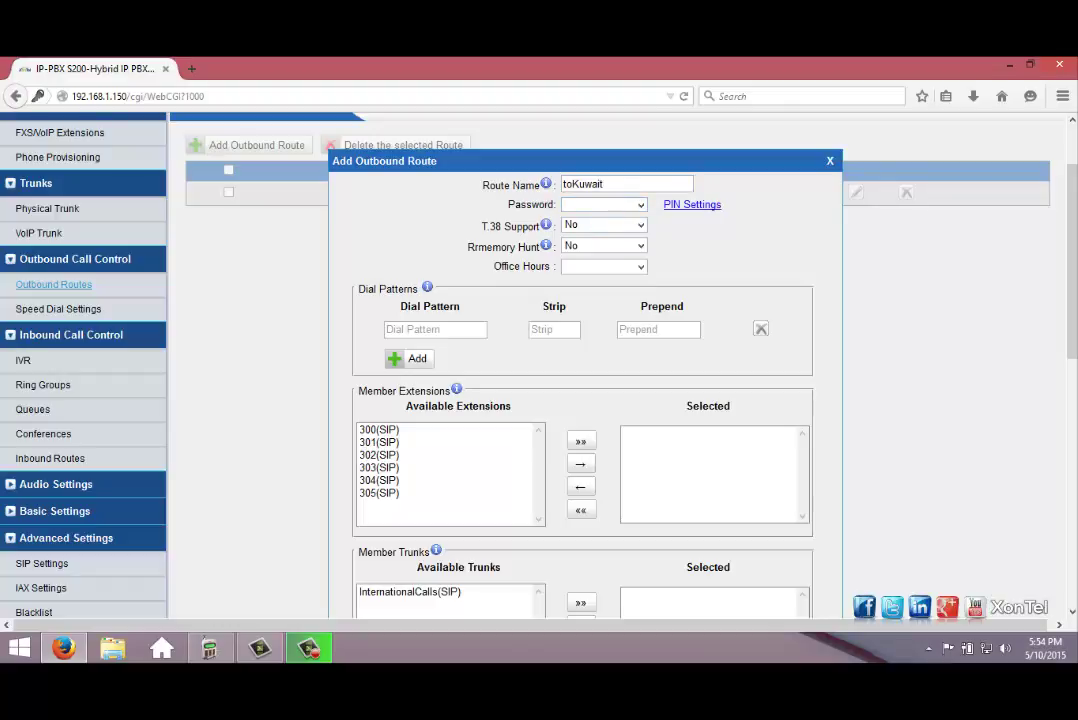
# Enter 00965 as the route's dial pattern and select extension 300.
pyautogui.click(435, 329)
pyautogui.write('00965')
pyautogui.click(554, 329)
pyautogui.scroll(-2, 580, 370)
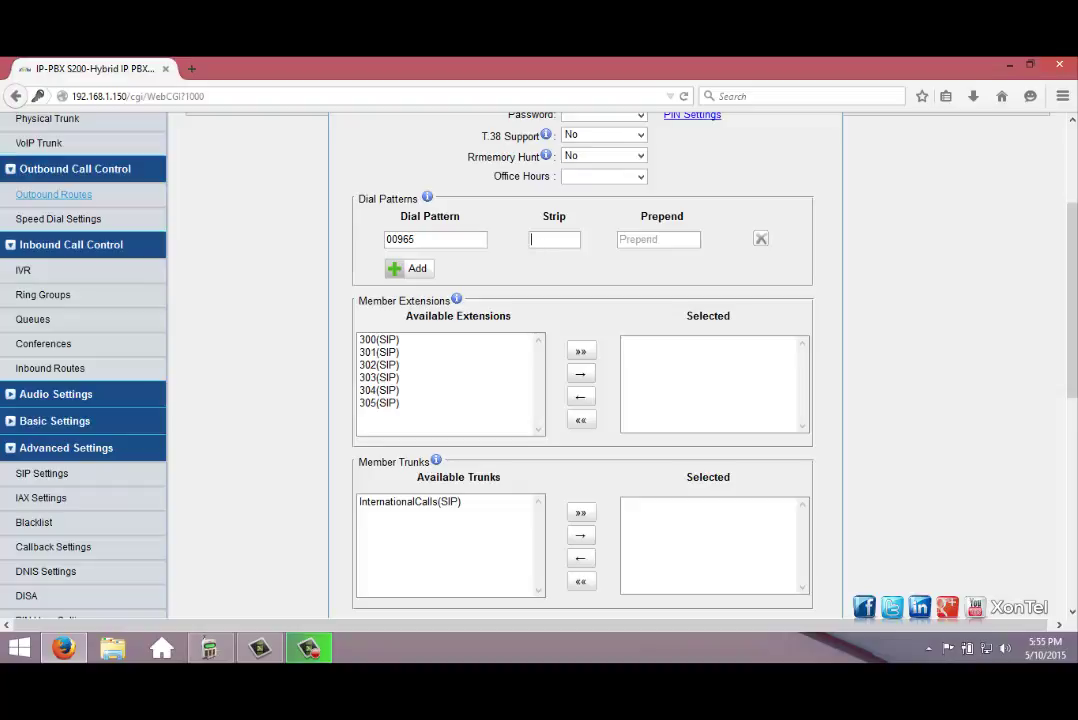
pyautogui.click(379, 339)
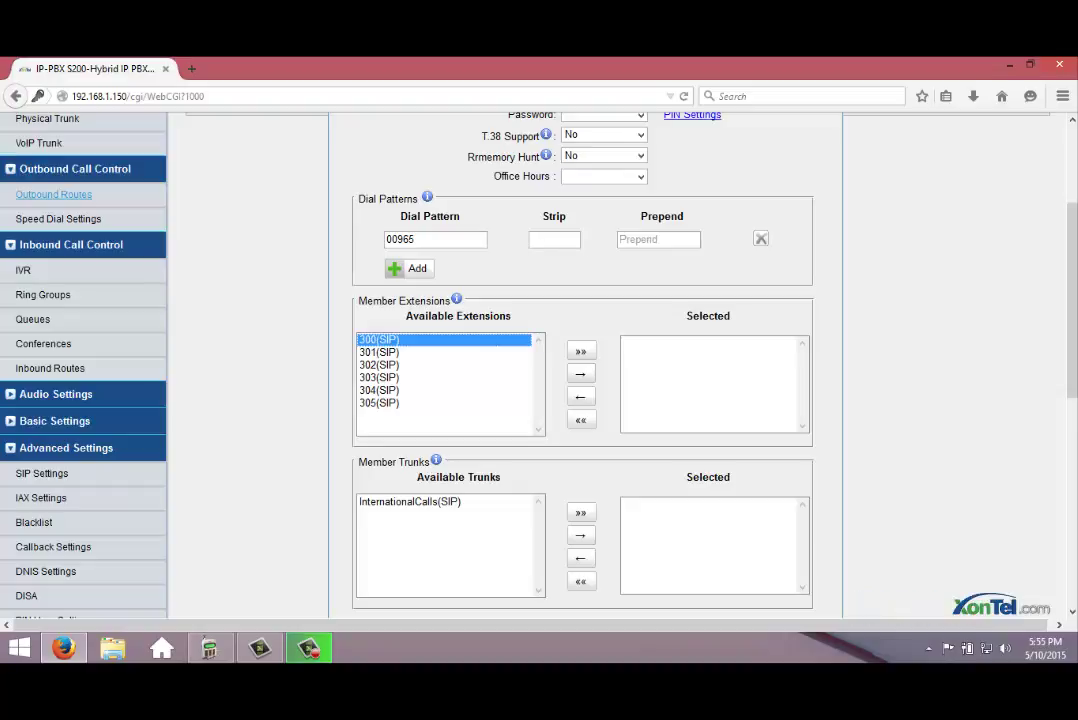
# Assign extensions 300 and 301 and the InternationalCalls(SIP) trunk to the route.
pyautogui.keyDown('shift'); pyautogui.click(379, 352); pyautogui.keyUp('shift')
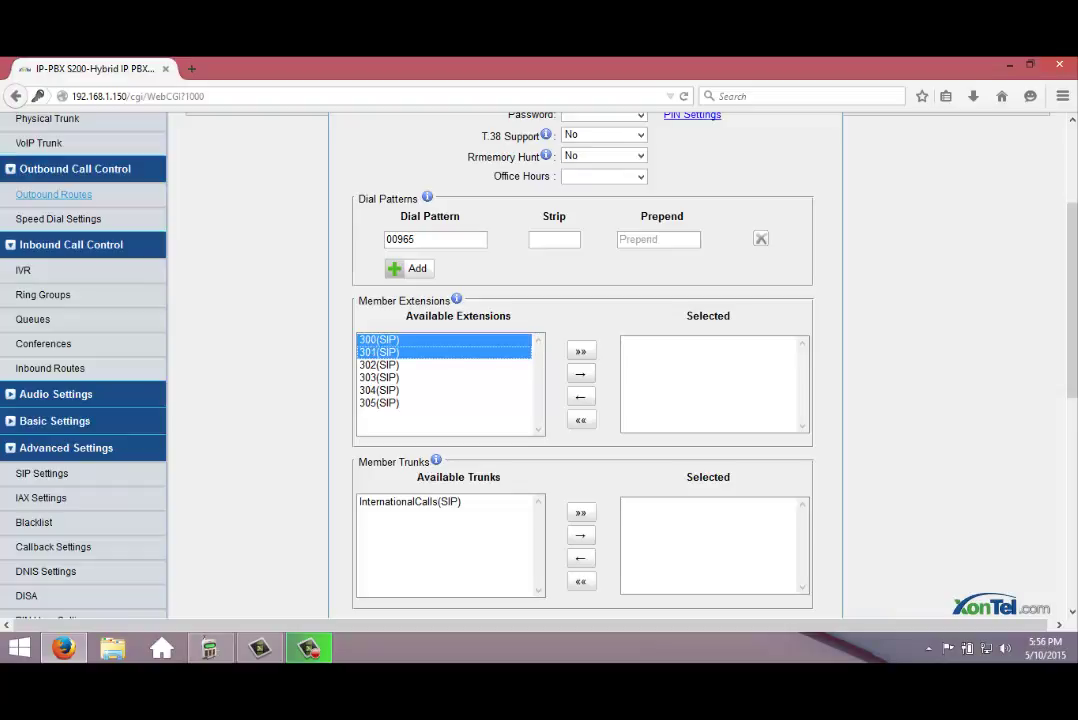
pyautogui.click(580, 373)
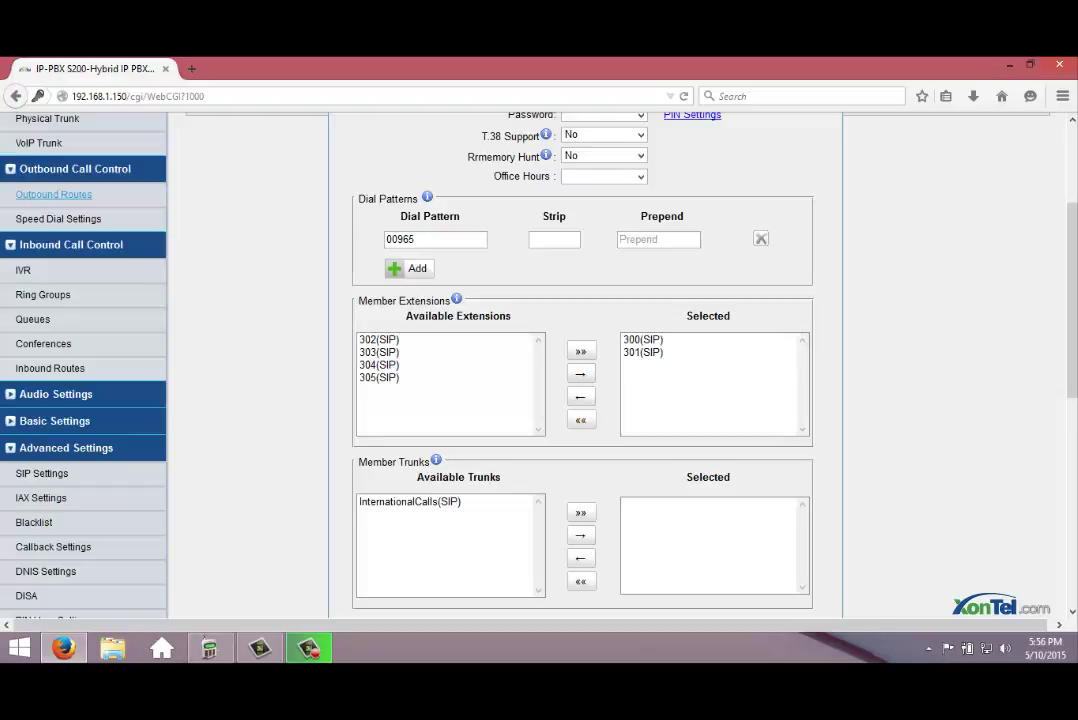
pyautogui.click(409, 501)
pyautogui.click(580, 535)
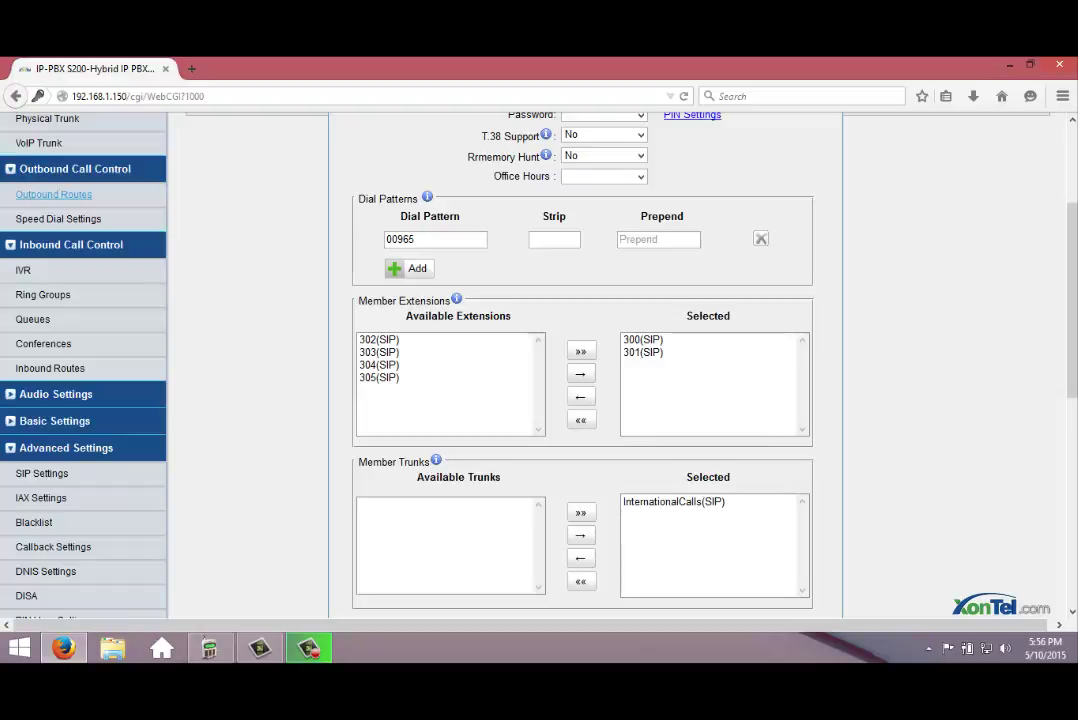
# Check the 00965 dial pattern and save the toKuwait outbound route.
pyautogui.scroll(2, 540, 360)
pyautogui.scroll(-2, 540, 360)
pyautogui.click(642, 352)
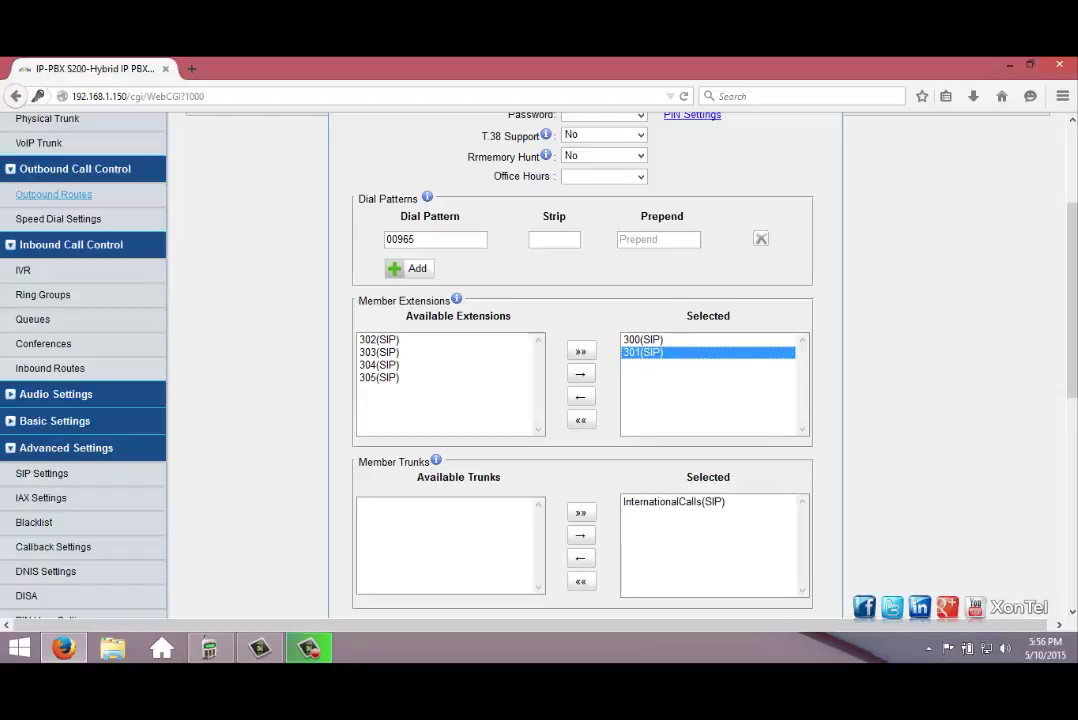
pyautogui.doubleClick(400, 239)
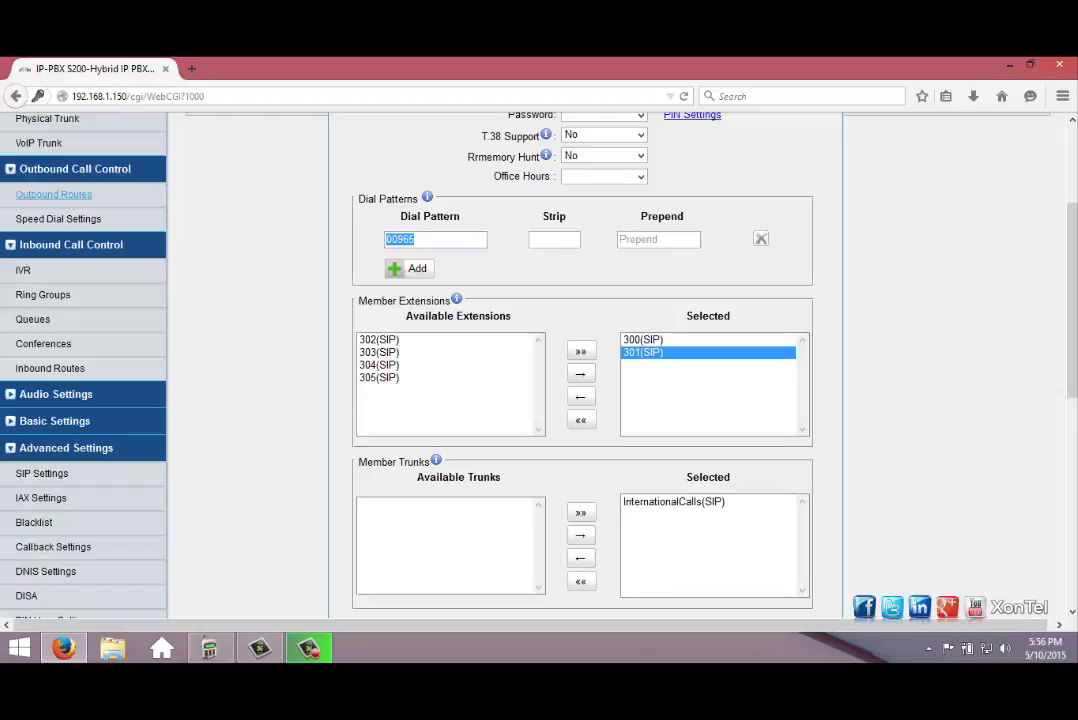
pyautogui.scroll(-2, 540, 360)
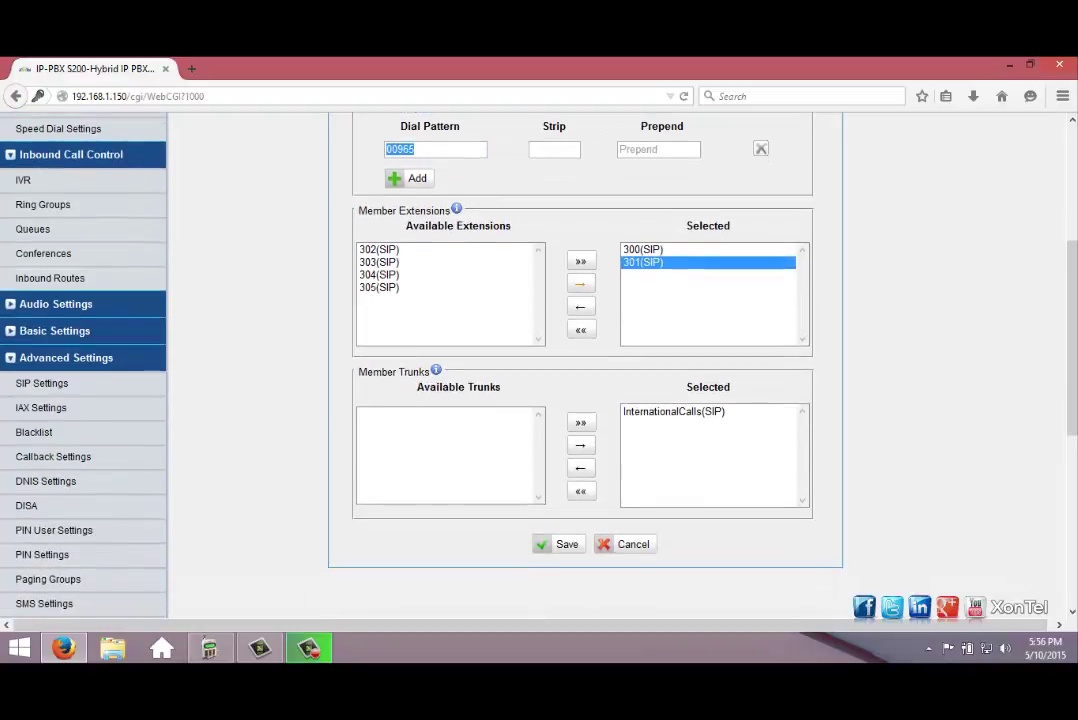
pyautogui.press('Return')
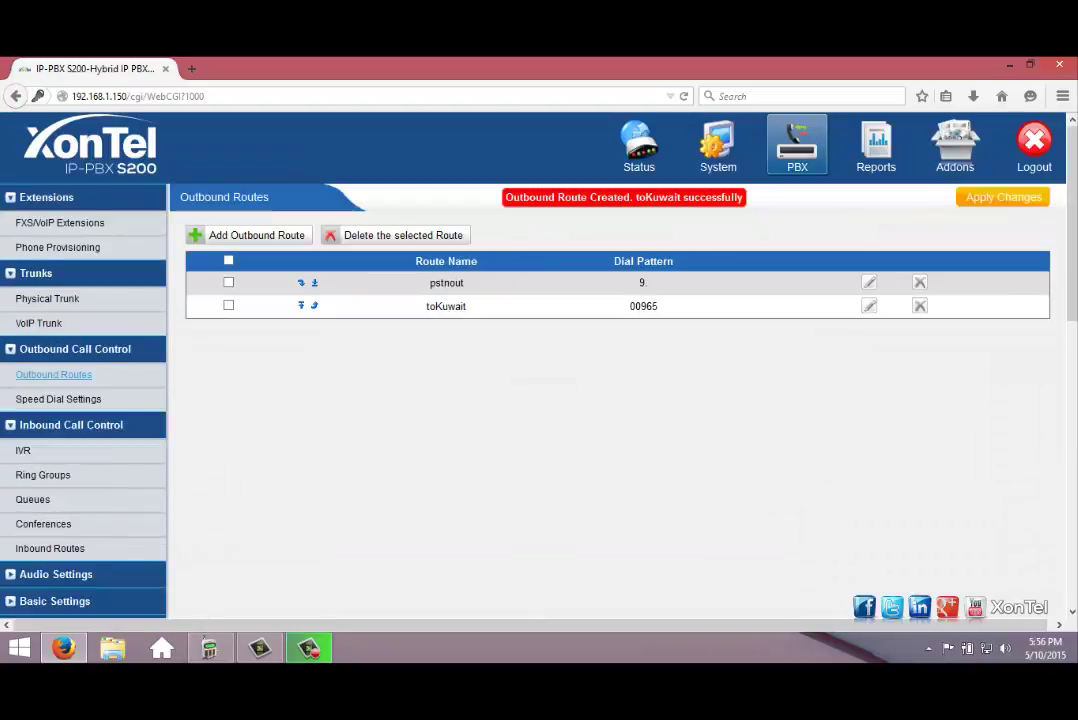